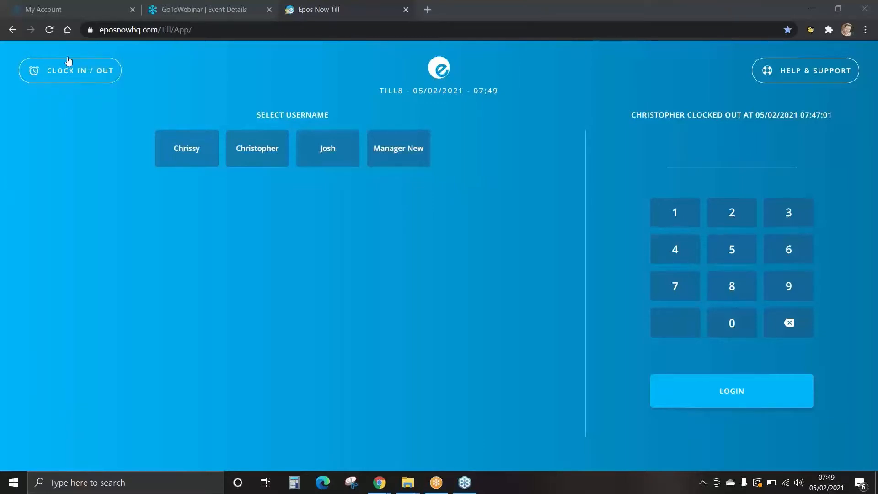
# Step: Clock in the second listed staff member, entering their PIN
pyautogui.click(72, 72)
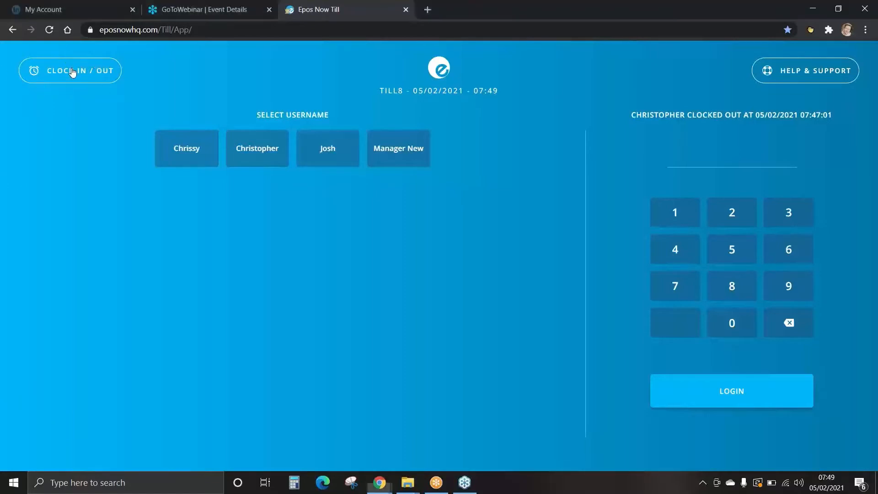
pyautogui.click(257, 149)
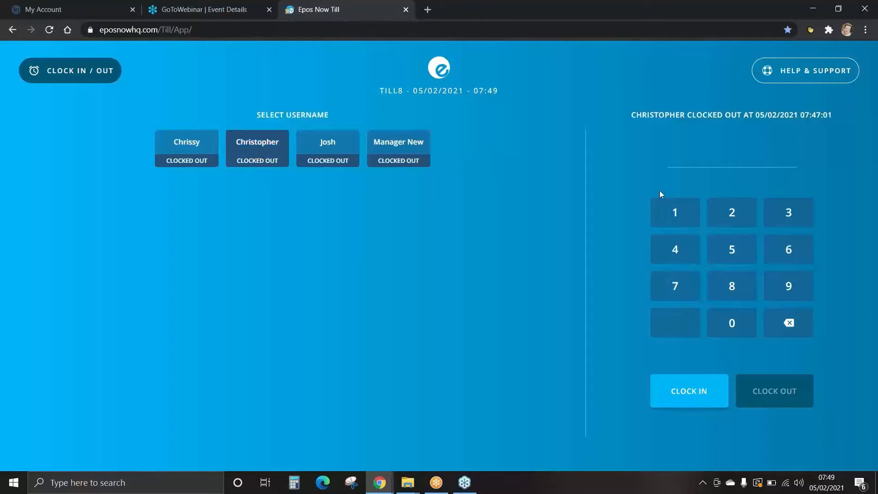
pyautogui.click(670, 212)
pyautogui.click(731, 217)
pyautogui.click(781, 212)
pyautogui.click(665, 261)
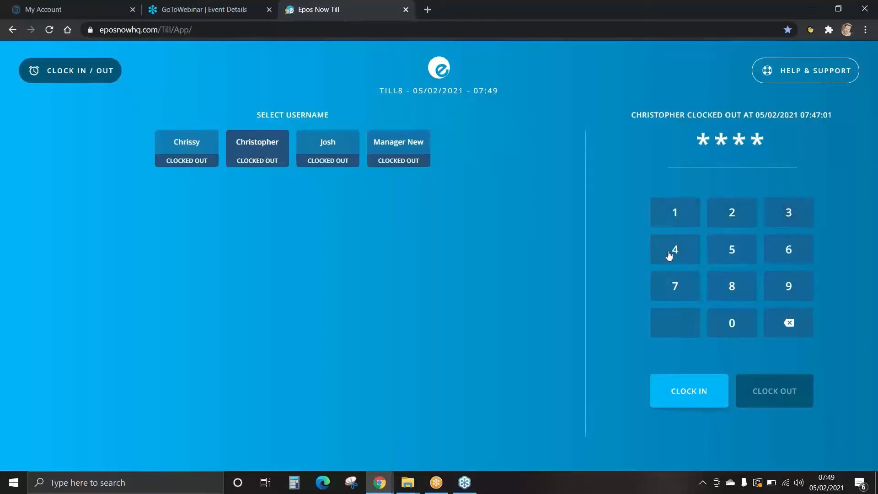
pyautogui.click(688, 389)
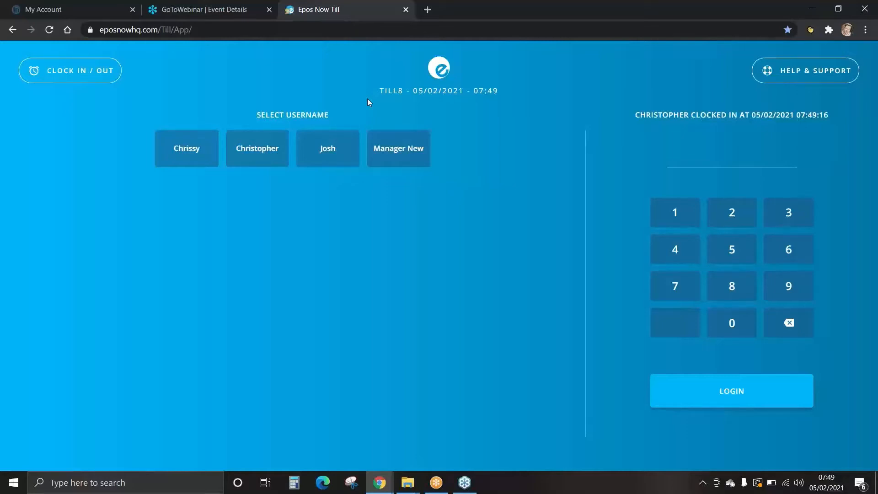
# Step: Clock the same staff member out again, entering their PIN
pyautogui.click(71, 74)
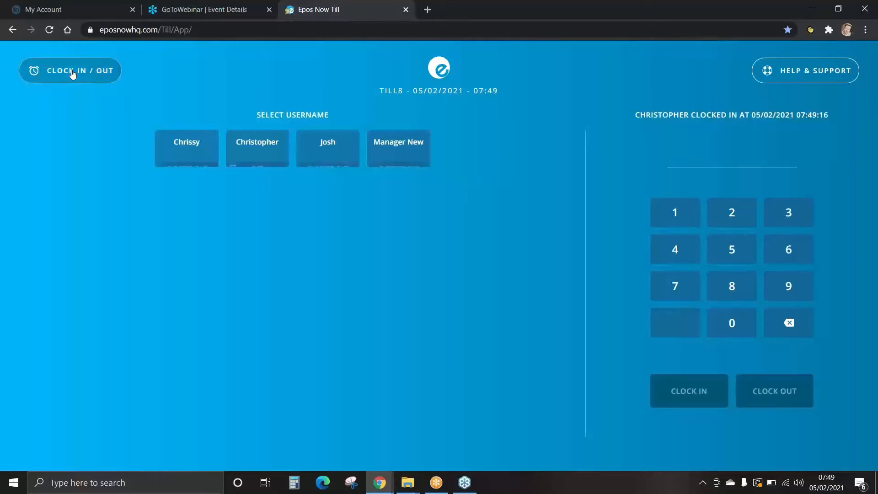
pyautogui.click(255, 148)
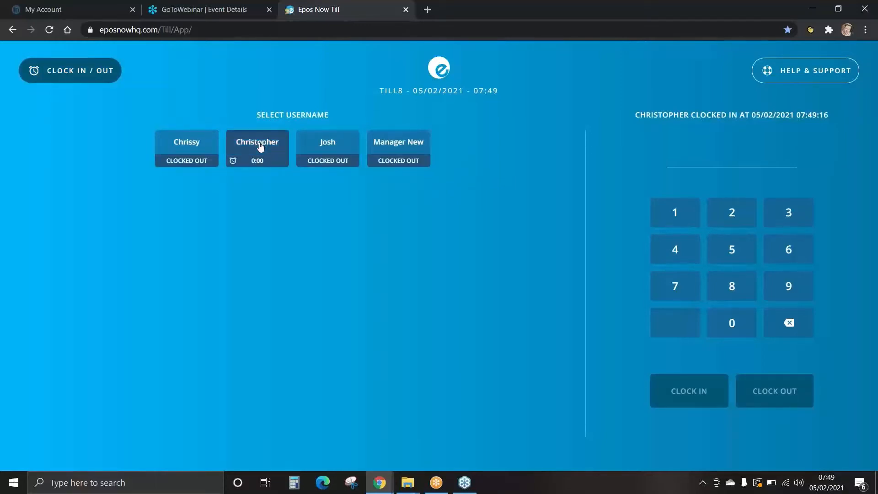
pyautogui.click(679, 218)
pyautogui.click(729, 213)
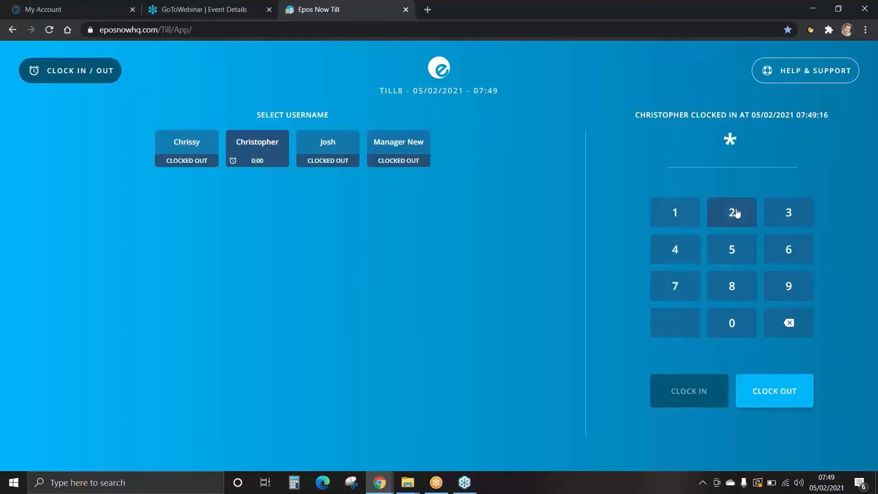
pyautogui.click(798, 217)
pyautogui.click(684, 249)
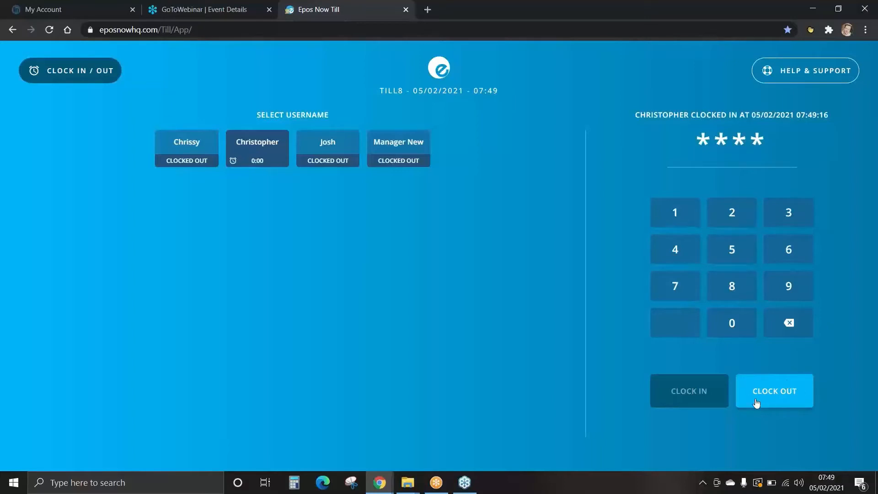
pyautogui.click(783, 394)
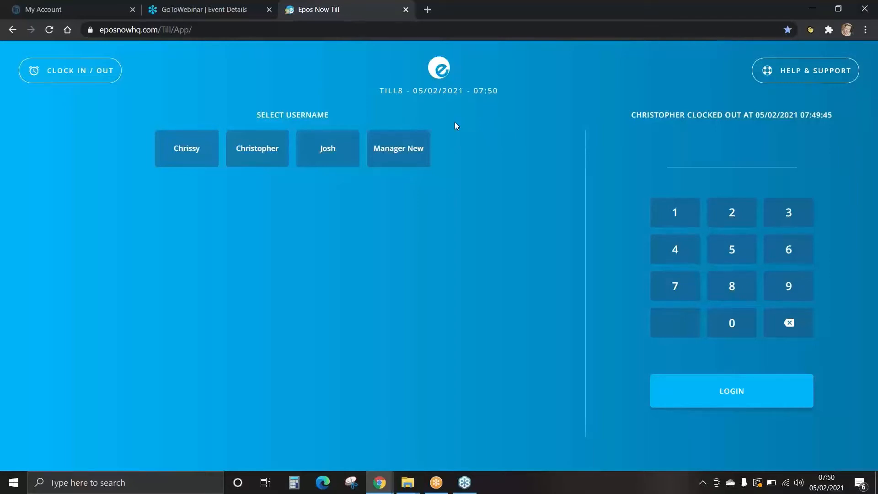
# Step: Log in to the till as the second listed staff member with their PIN
pyautogui.click(257, 154)
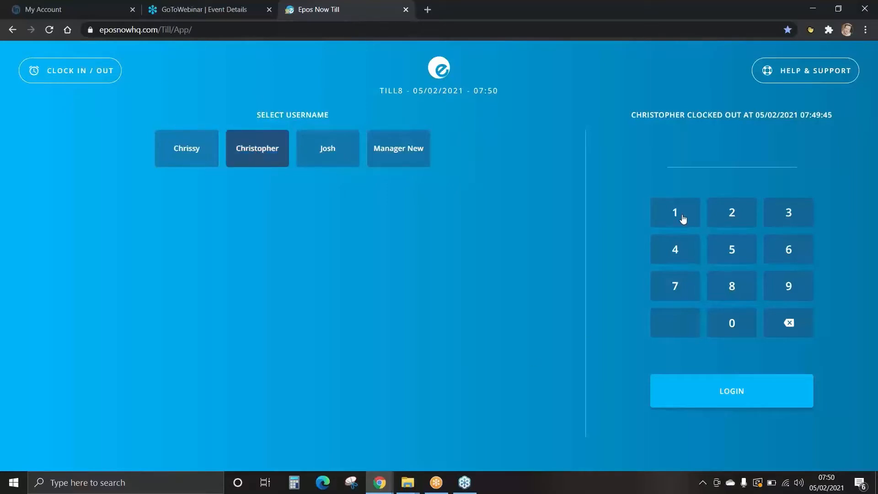
pyautogui.click(681, 215)
pyautogui.click(734, 217)
pyautogui.click(771, 221)
pyautogui.click(677, 251)
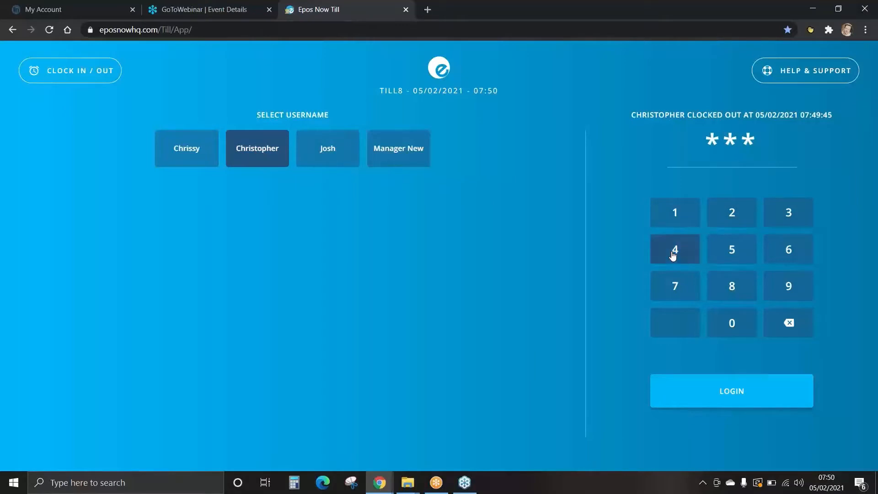
pyautogui.click(732, 392)
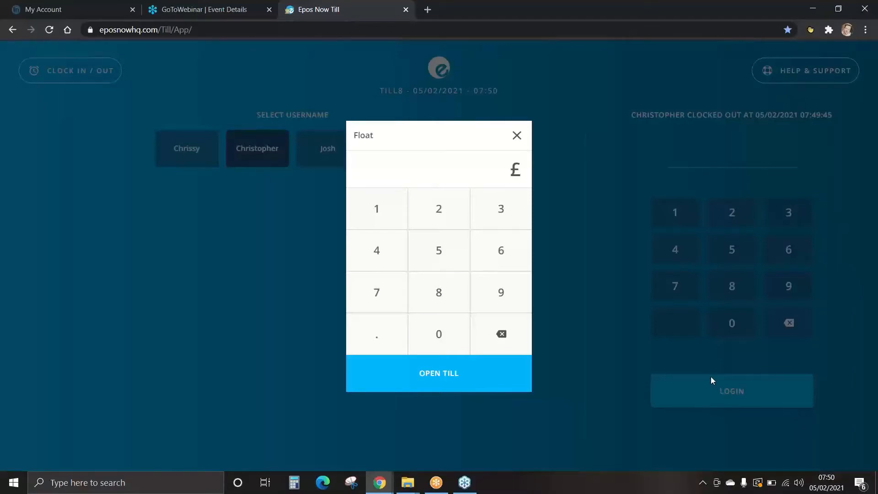
# Step: Open the till with a float of £50
pyautogui.click(440, 251)
pyautogui.click(439, 333)
pyautogui.click(442, 373)
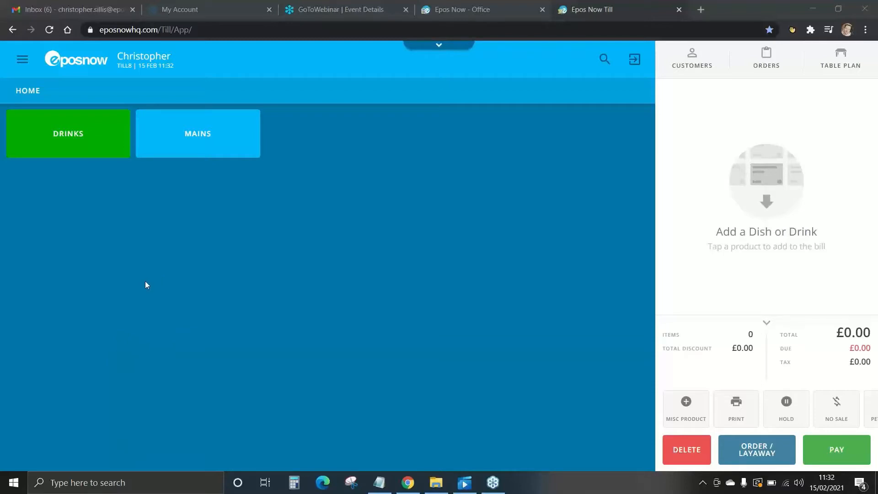
# Step: Add one Beer from Drinks, plus one Cheese Burger and one Veggie Burger from Burgers, to the bill
pyautogui.click(65, 134)
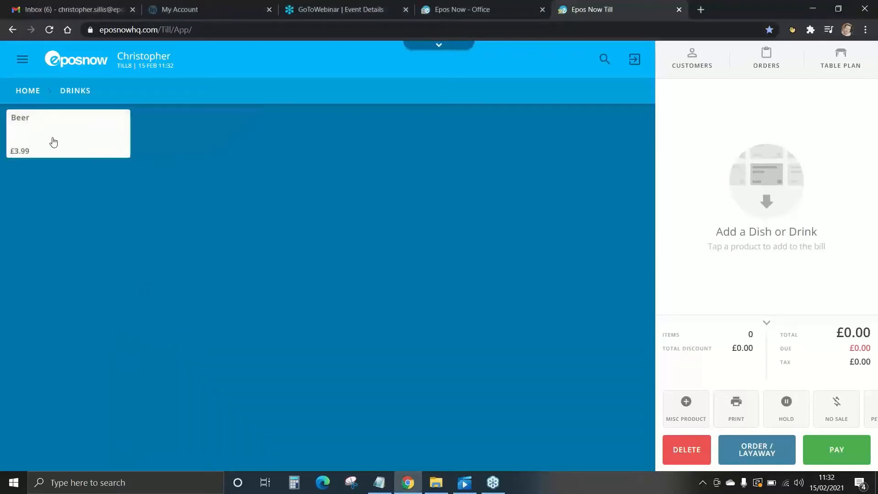
pyautogui.click(54, 142)
pyautogui.click(30, 91)
pyautogui.click(182, 135)
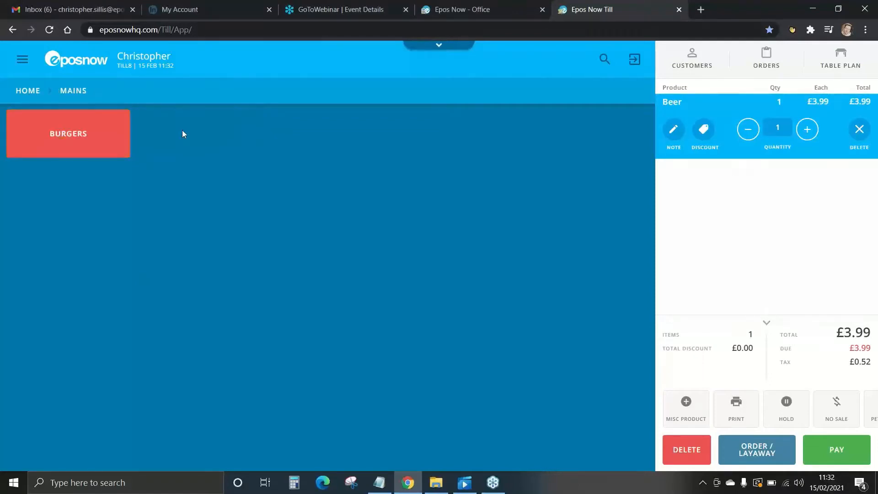
pyautogui.click(72, 146)
pyautogui.click(59, 147)
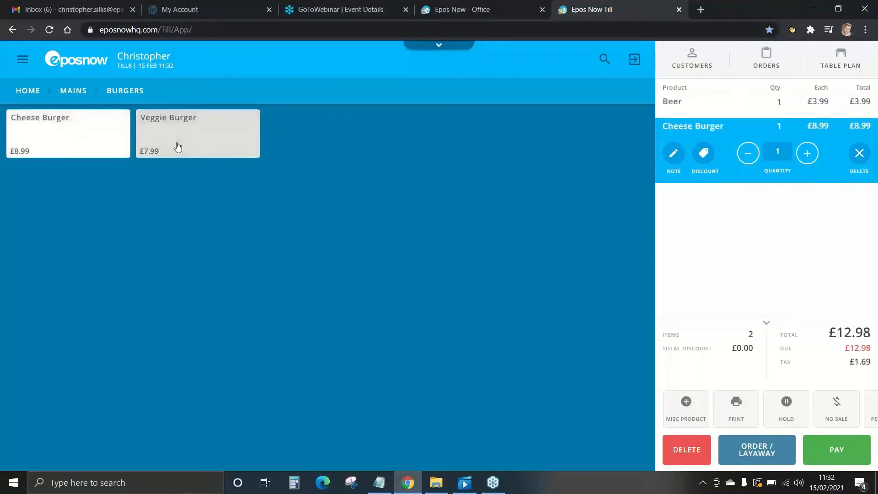
pyautogui.click(178, 147)
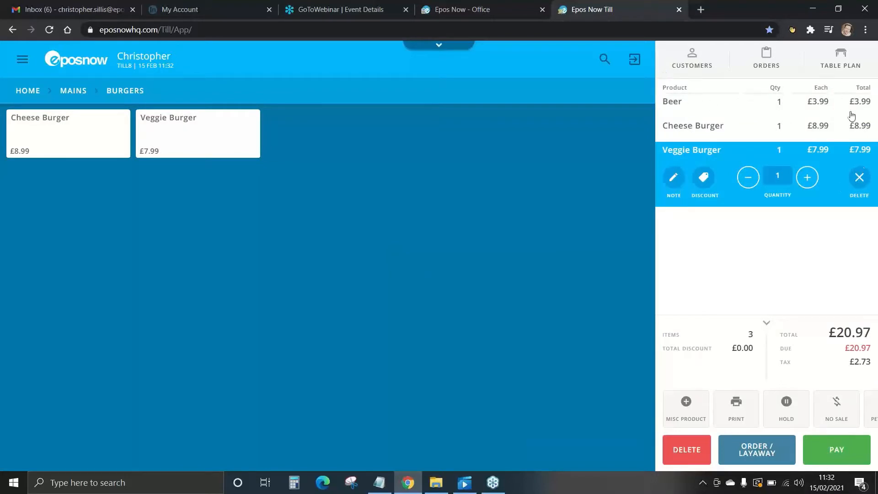
# Step: Take a £50 cash payment for the bill, confirm the change due and skip sending a receipt
pyautogui.click(837, 462)
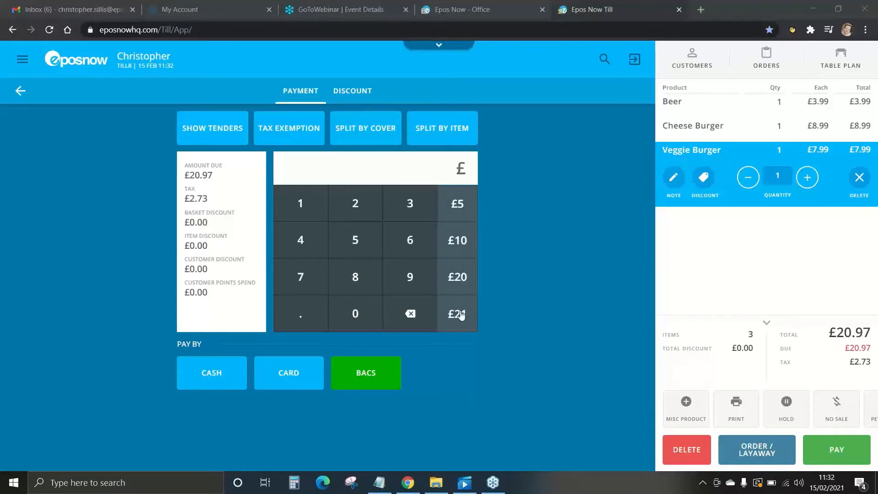
pyautogui.click(359, 239)
pyautogui.click(356, 313)
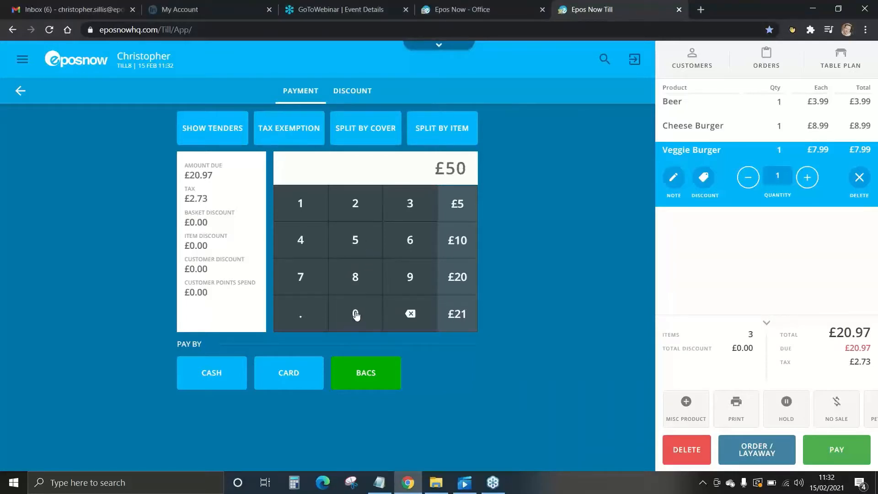
pyautogui.click(203, 375)
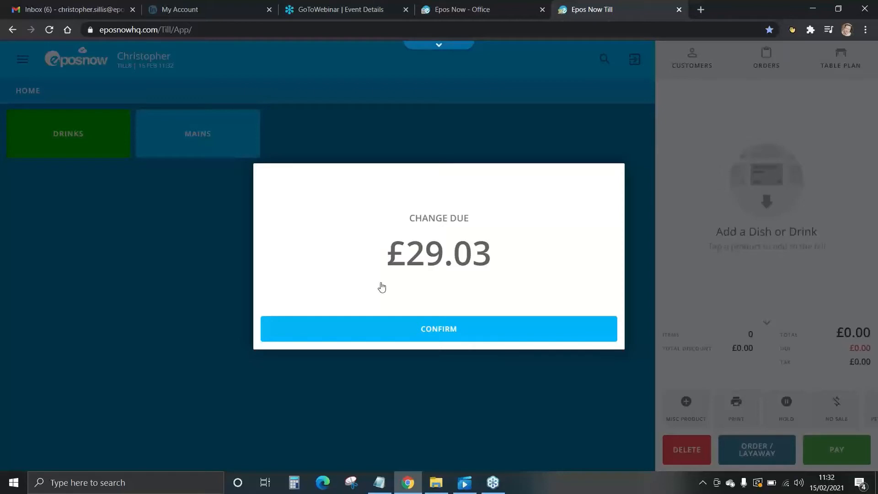
pyautogui.click(448, 333)
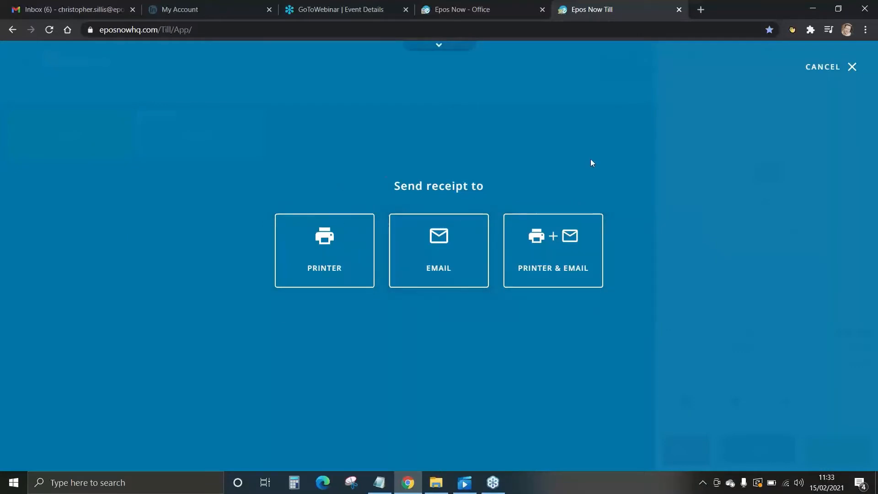
pyautogui.click(825, 68)
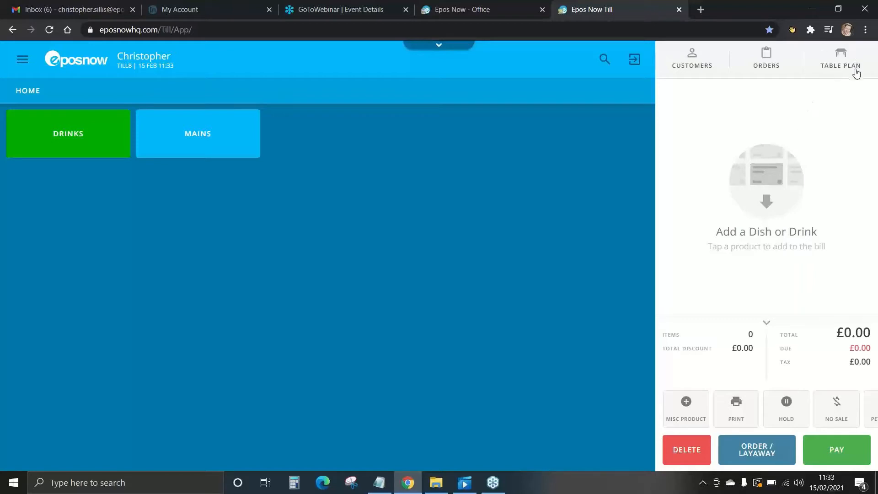
# Step: Open table 1 in Area 1 of the table plan with 2 covers
pyautogui.click(833, 61)
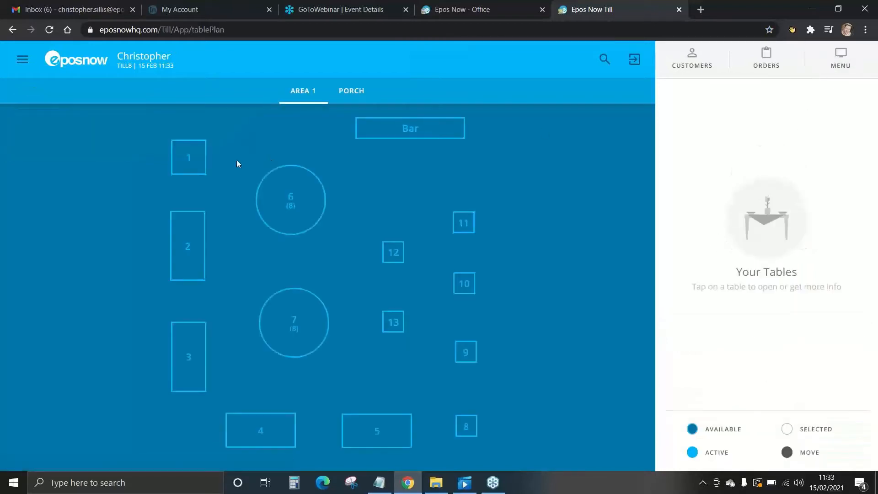
pyautogui.click(190, 161)
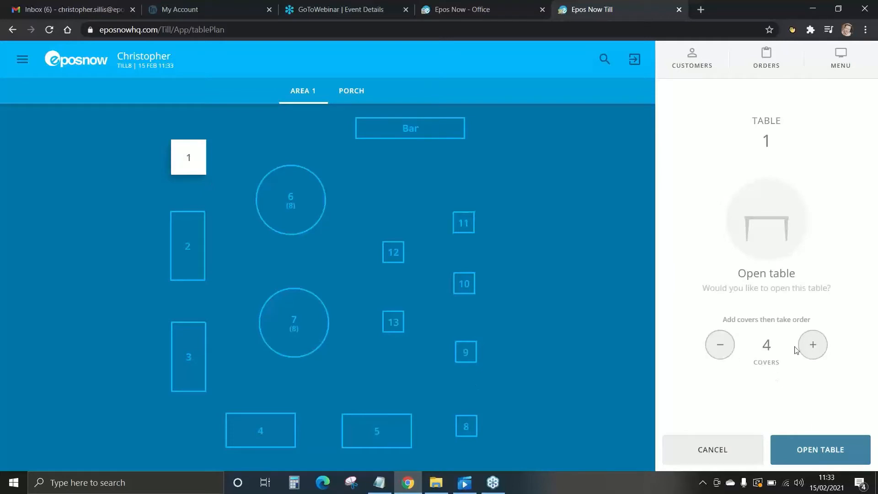
pyautogui.click(729, 353)
pyautogui.click(729, 352)
pyautogui.click(826, 450)
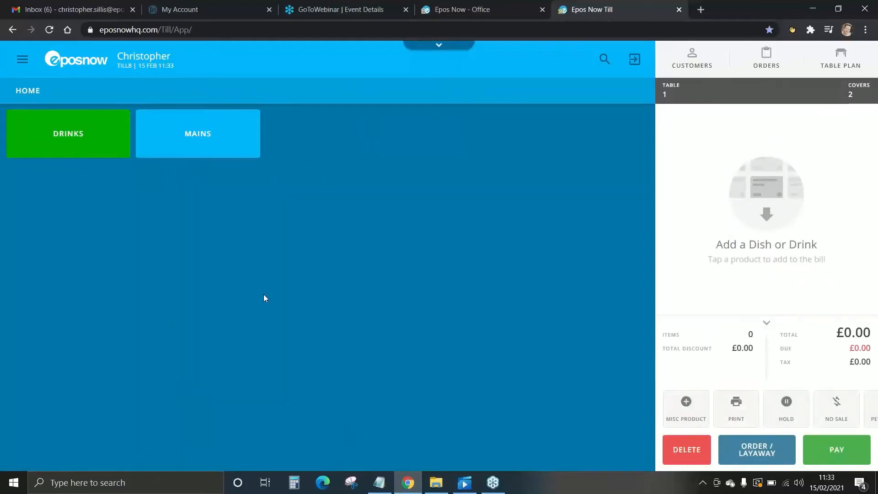
# Step: Add one Beer and one Cheese Burger to table 1's bill and place the order
pyautogui.click(69, 135)
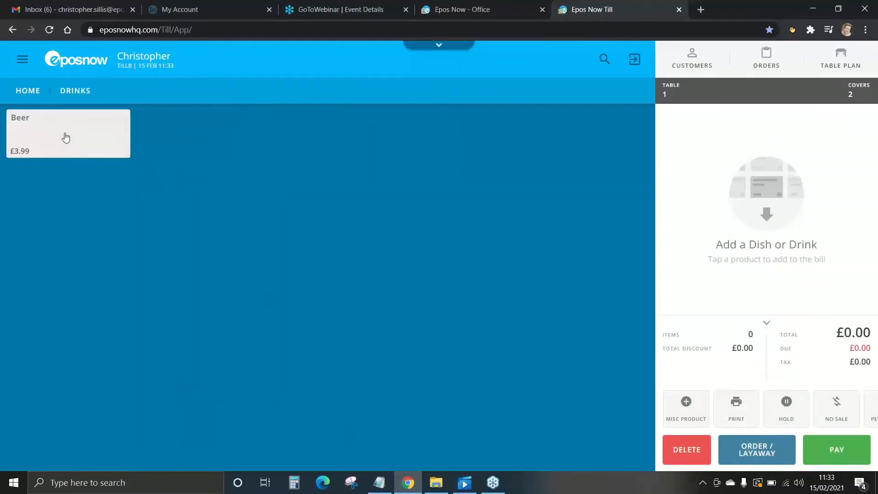
pyautogui.click(64, 137)
pyautogui.click(32, 94)
pyautogui.click(186, 142)
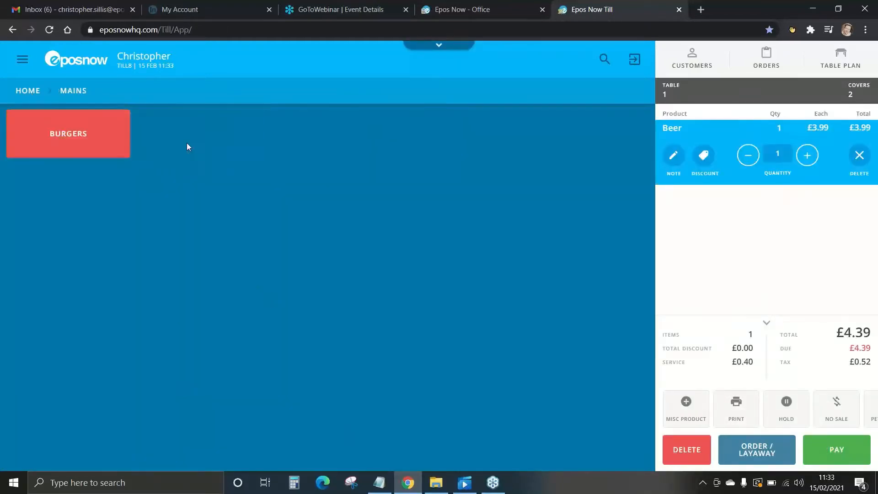
pyautogui.click(55, 135)
pyautogui.click(74, 145)
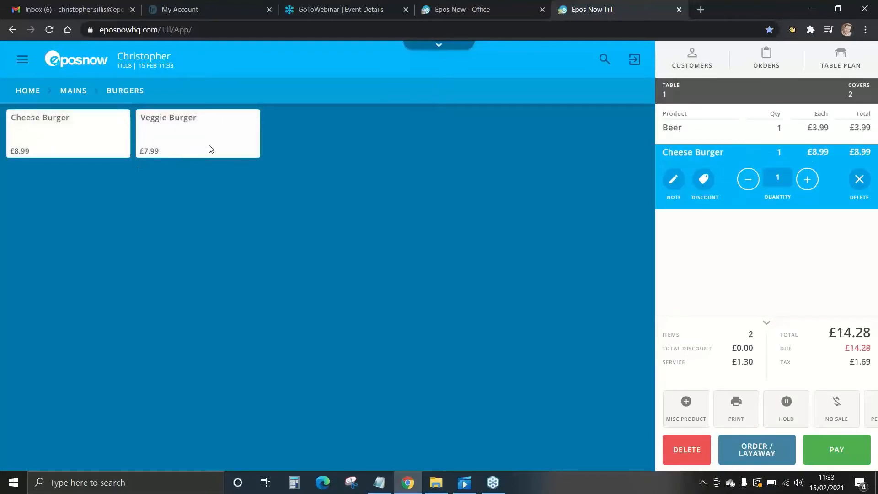
pyautogui.click(749, 452)
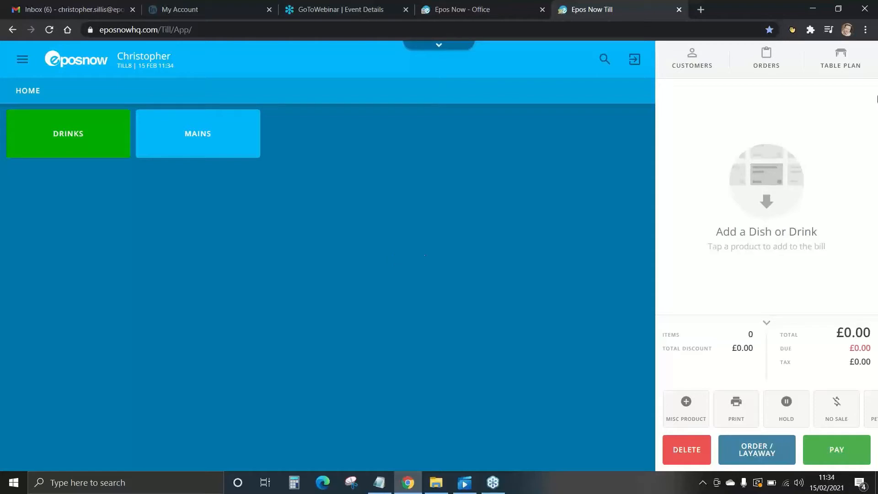
# Step: Bring up table 1's bill for payment, split it between 2 covers and return to the product menu
pyautogui.click(846, 58)
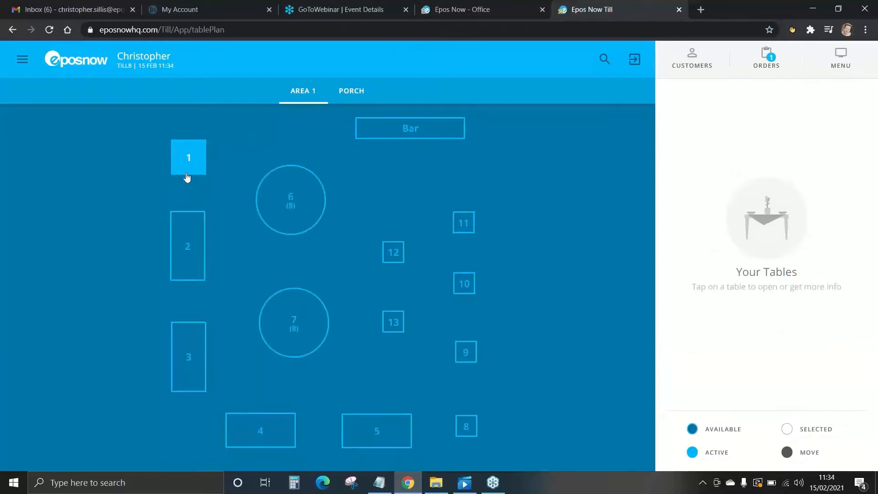
pyautogui.click(190, 160)
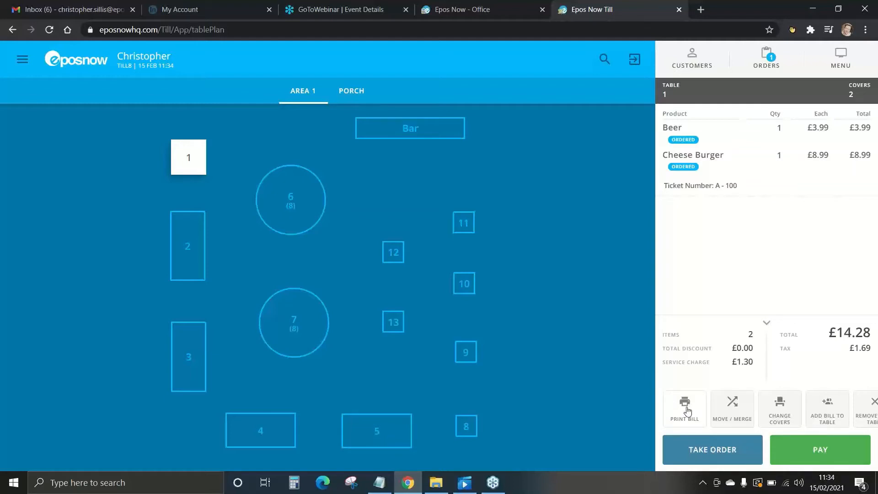
pyautogui.click(817, 456)
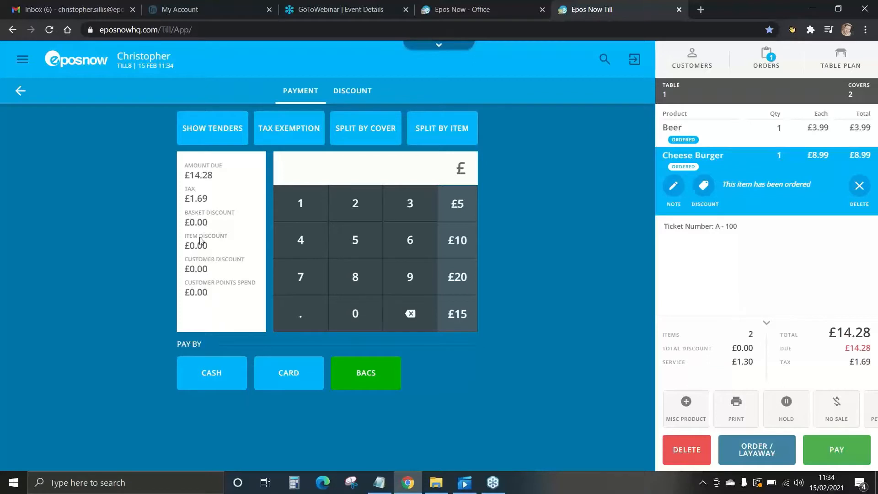
pyautogui.click(365, 134)
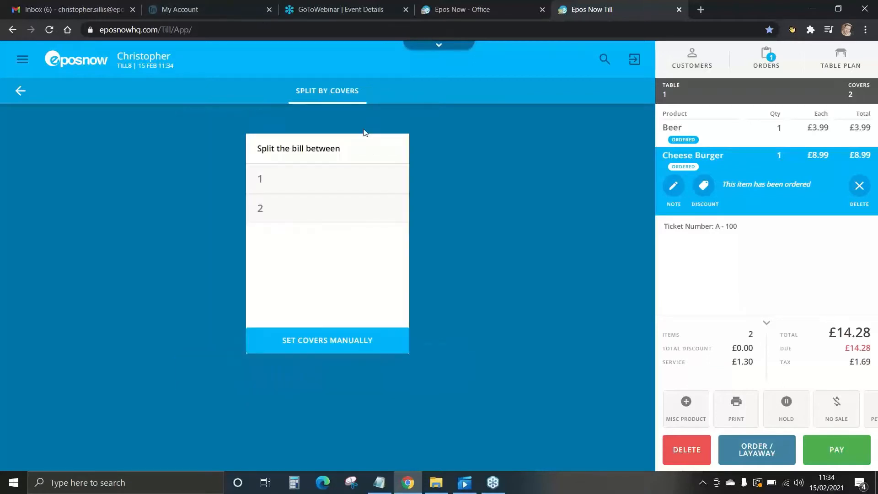
pyautogui.click(263, 210)
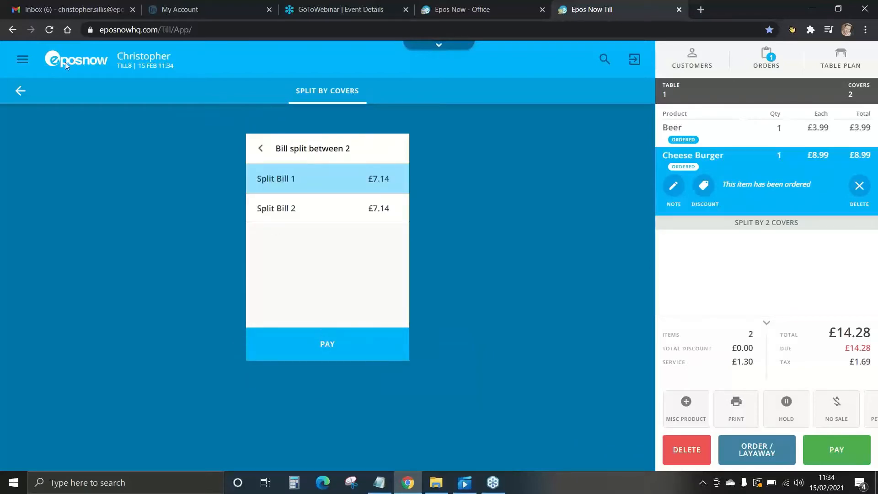
pyautogui.click(20, 90)
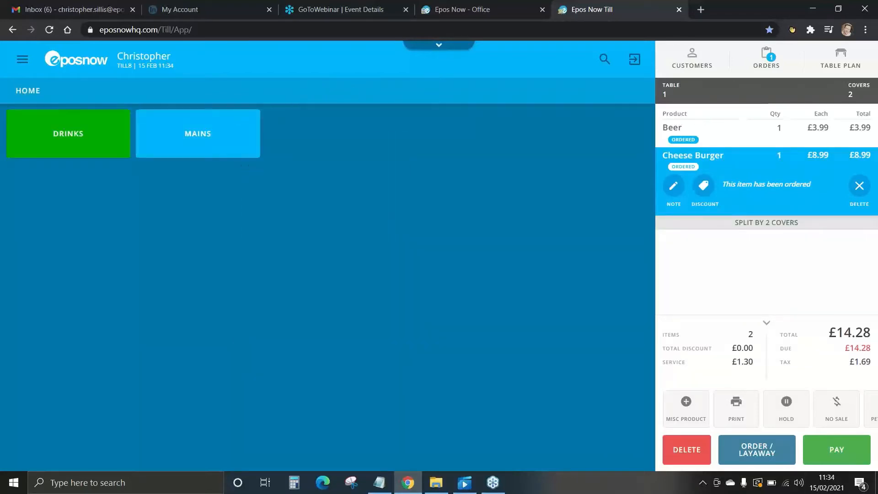
# Step: Split table 1's bill by item with the Beer on Bill 1 and the Cheese Burger on Bill 2, and return to the product menu
pyautogui.click(824, 458)
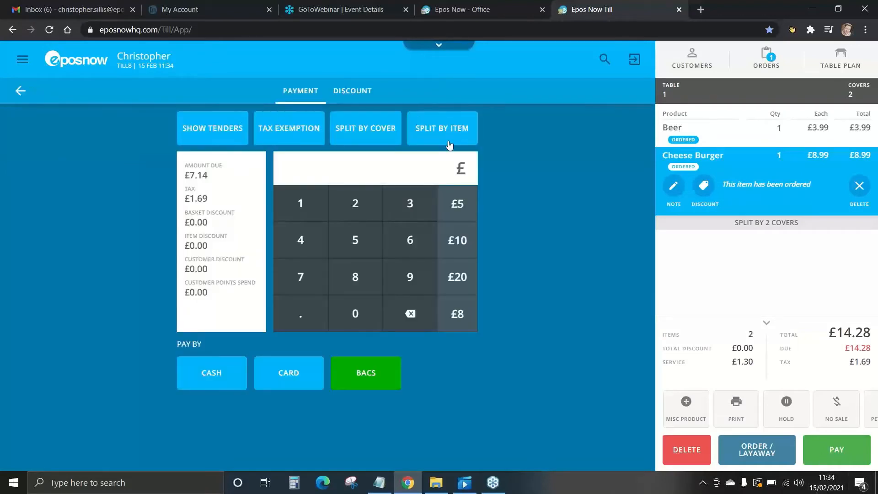
pyautogui.click(434, 128)
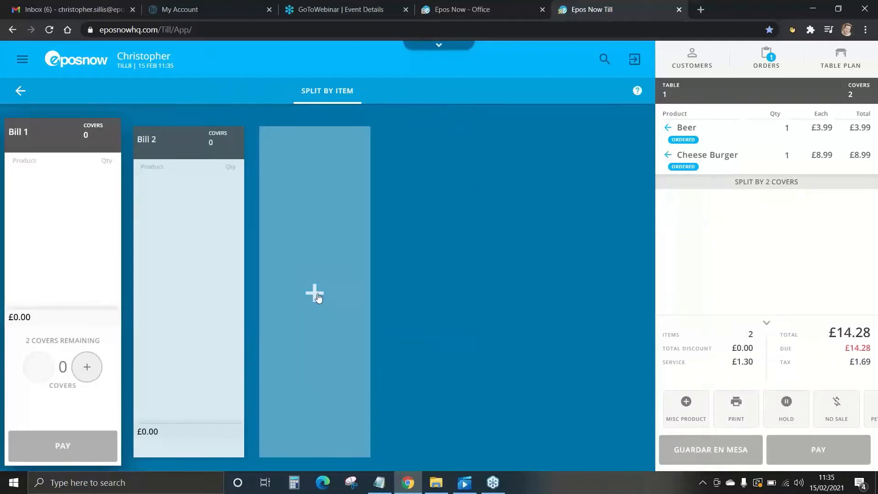
pyautogui.click(667, 129)
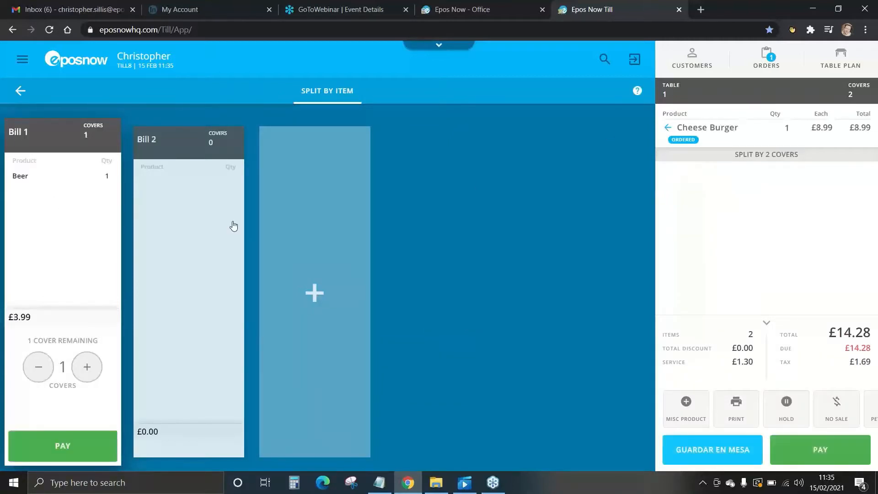
pyautogui.click(191, 228)
pyautogui.click(668, 128)
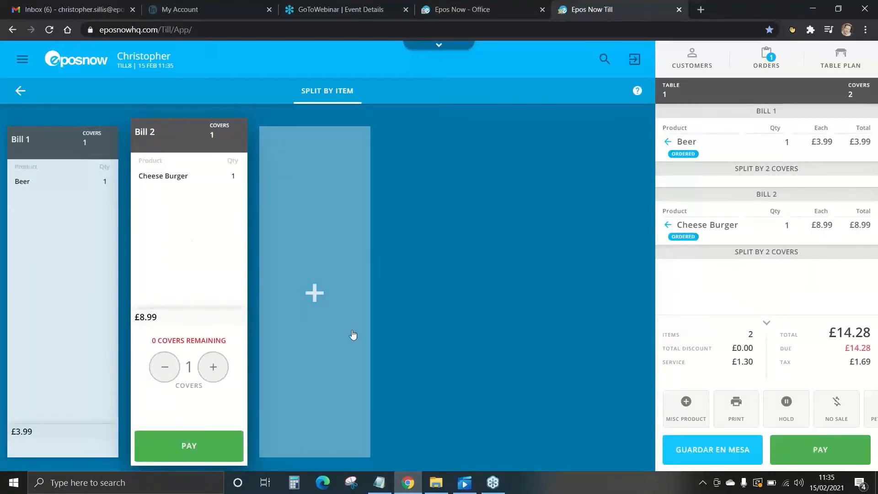
pyautogui.click(19, 93)
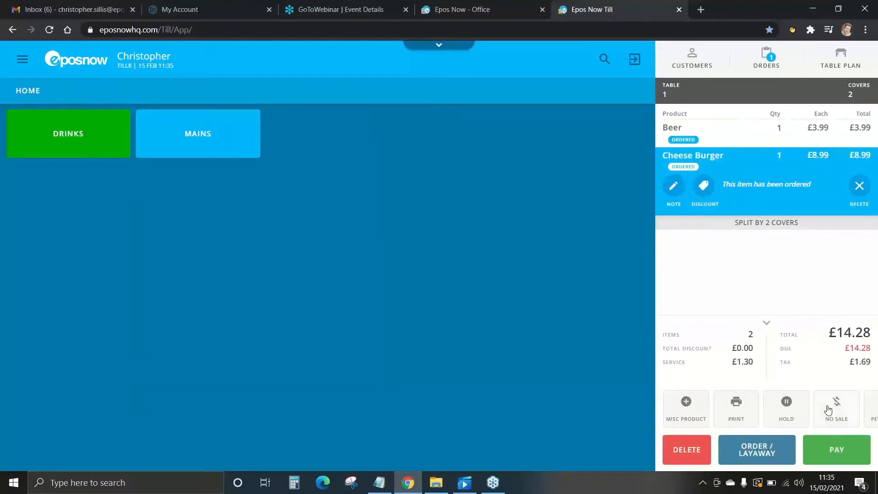
# Step: Pay the first split of table 1's bill with £20 cash, cancel the receipt print and confirm the change due
pyautogui.click(837, 457)
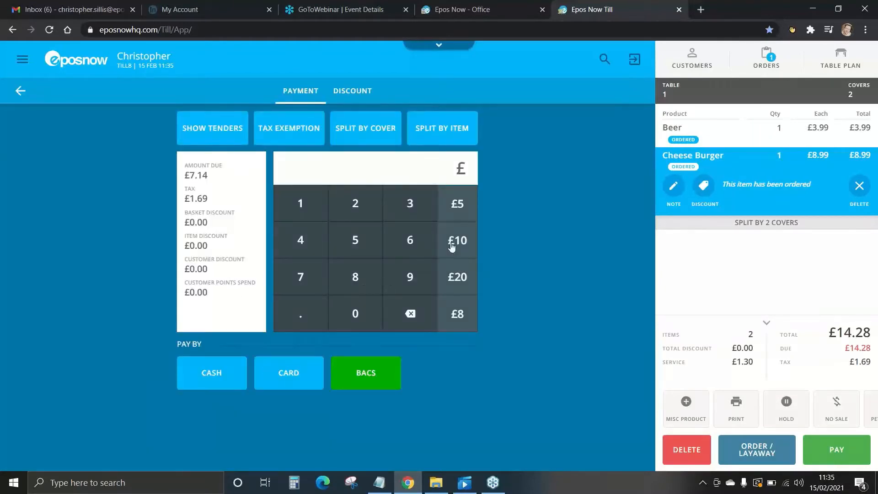
pyautogui.click(455, 274)
pyautogui.click(210, 370)
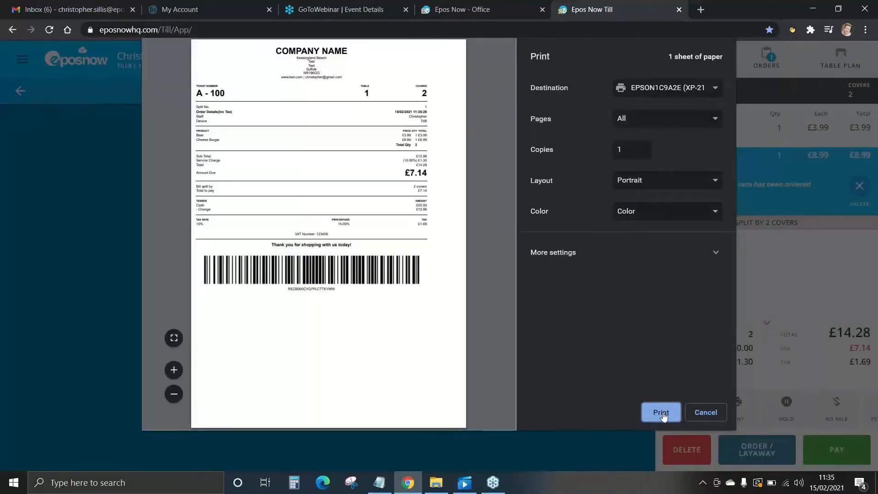
pyautogui.click(695, 414)
pyautogui.click(453, 327)
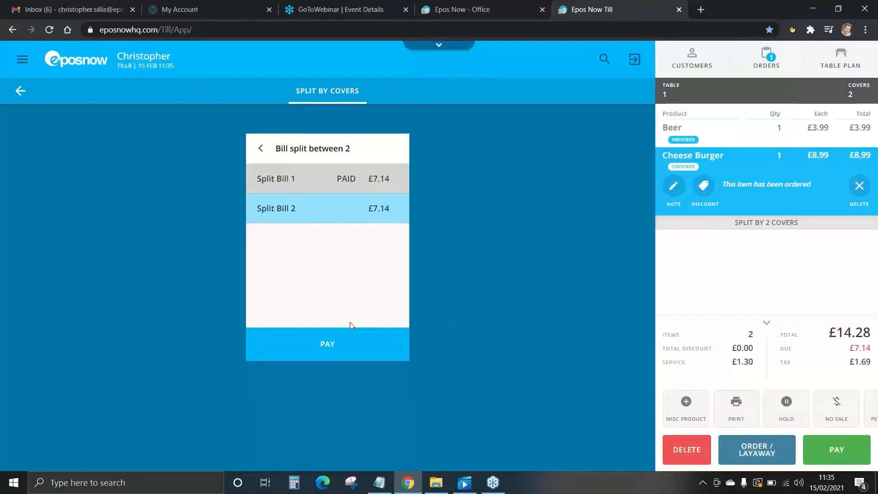
# Step: Pay Split Bill 2 with £20 cash, confirm the change due and skip sending a receipt
pyautogui.click(329, 345)
pyautogui.click(457, 278)
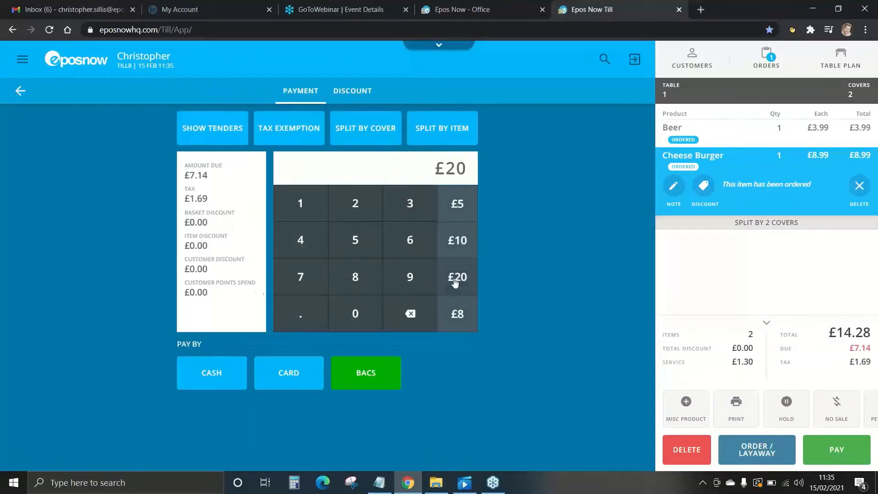
pyautogui.click(238, 376)
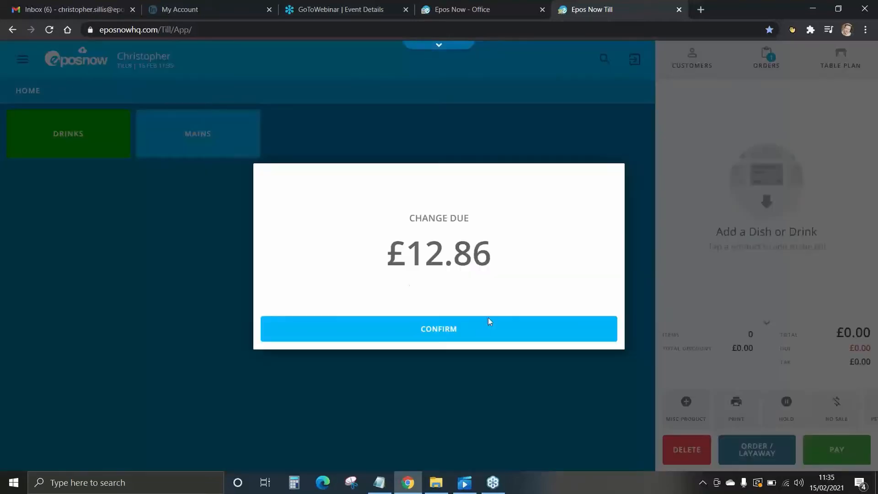
pyautogui.click(450, 330)
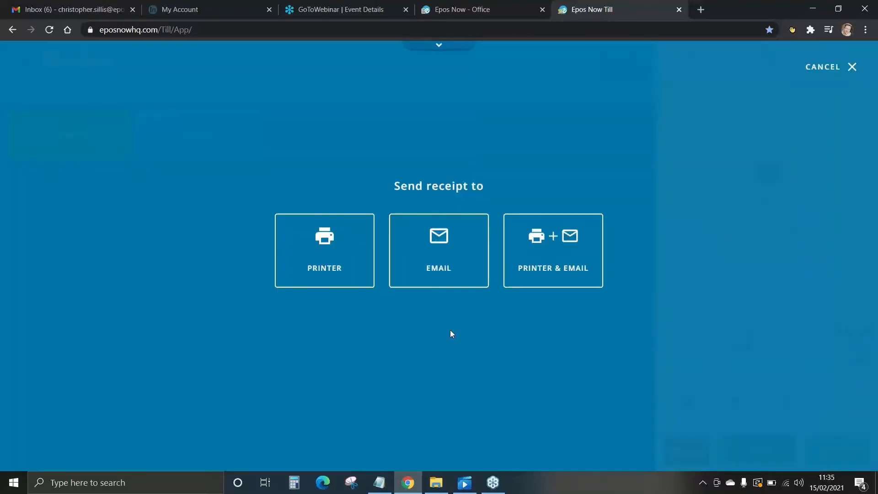
pyautogui.click(823, 72)
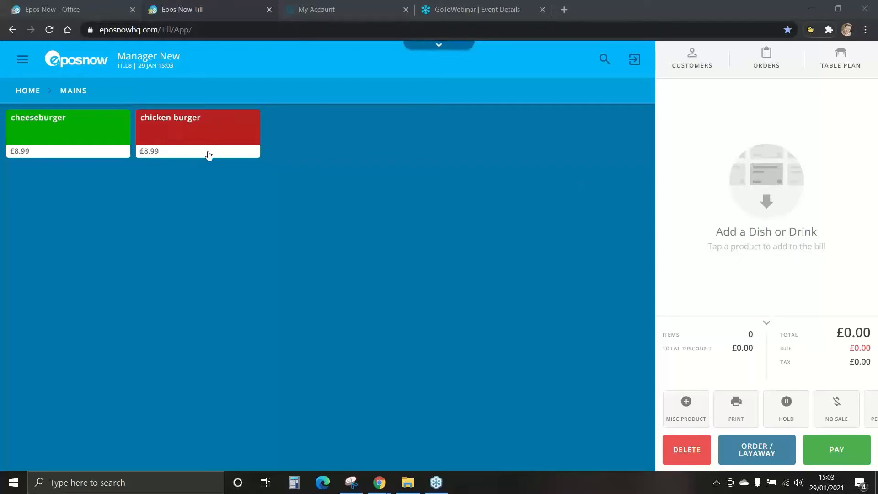
# Step: Add a chicken burger and a cheeseburger to a new bill and set each quantity to -1 for a refund
pyautogui.click(199, 133)
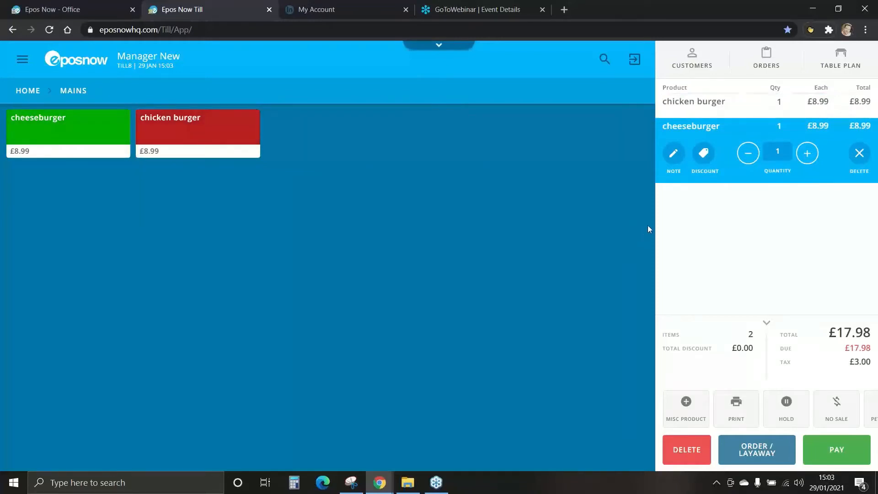
pyautogui.click(748, 156)
pyautogui.click(747, 155)
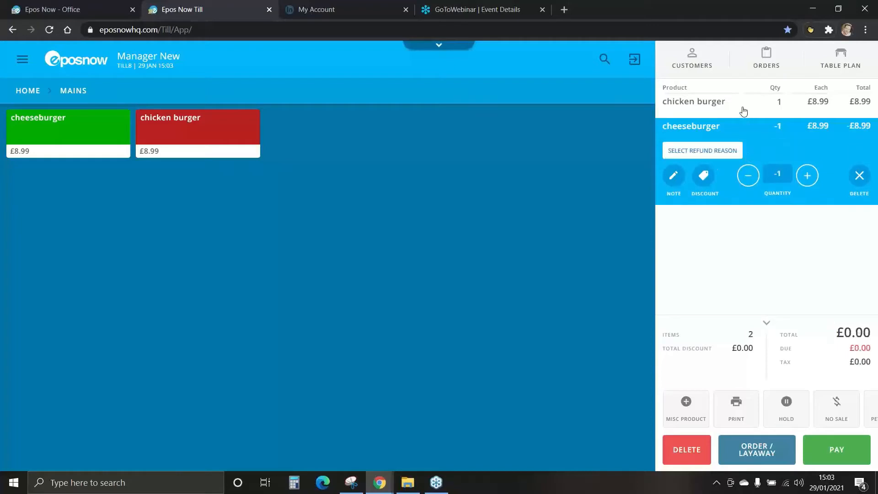
pyautogui.click(744, 111)
pyautogui.click(749, 130)
pyautogui.click(749, 131)
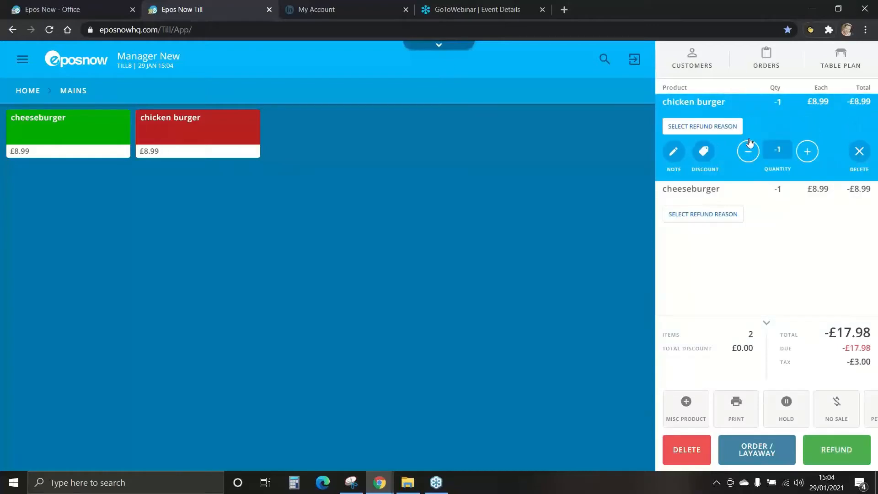
# Step: Set the refund reason to Not Suitable and apply it to all items on the bill
pyautogui.click(712, 127)
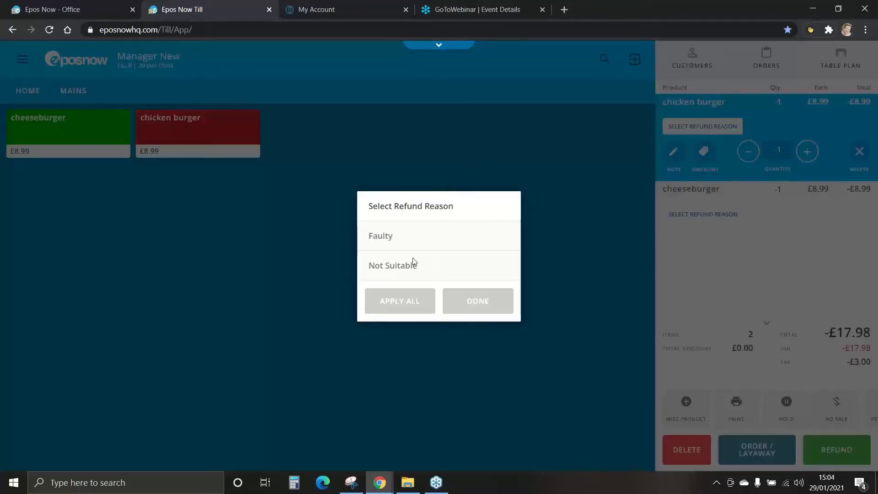
pyautogui.click(387, 239)
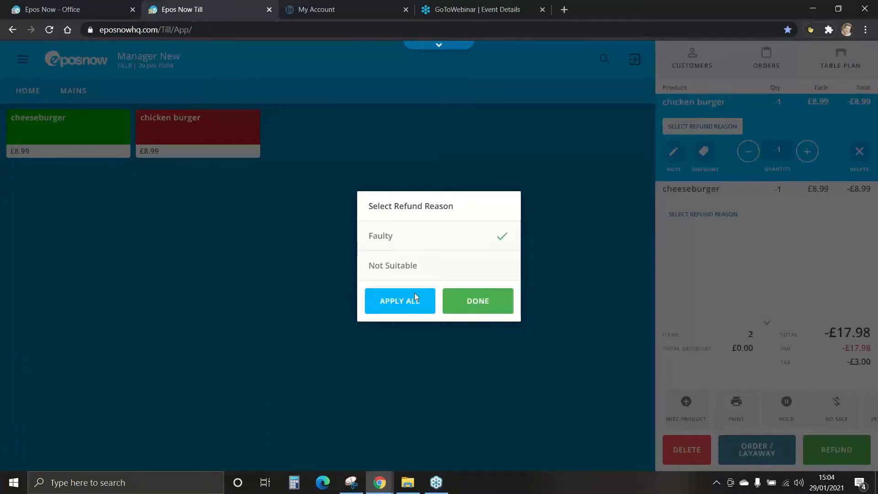
pyautogui.click(397, 262)
pyautogui.click(399, 298)
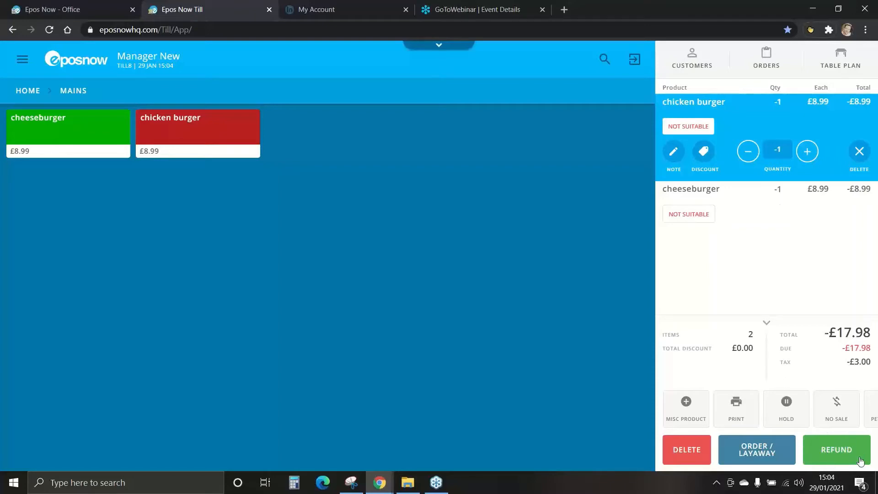
# Step: Refund the two burgers in cash and cancel both receipt prints
pyautogui.click(843, 455)
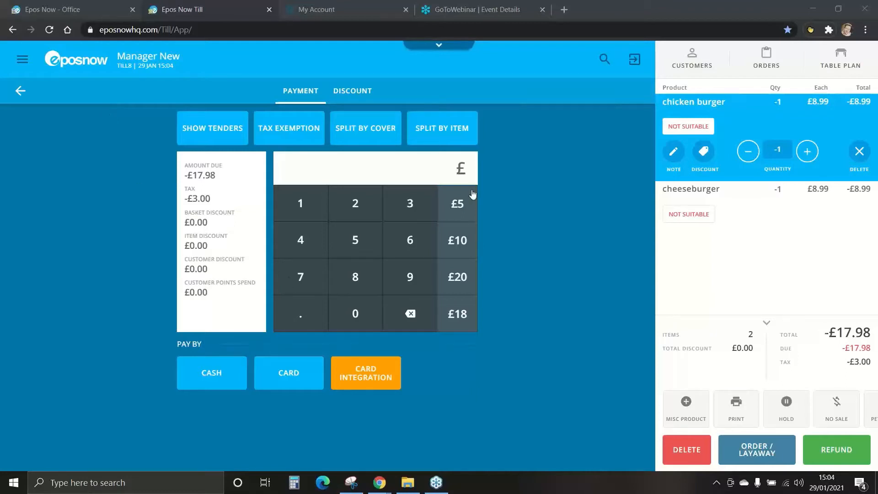
pyautogui.click(213, 378)
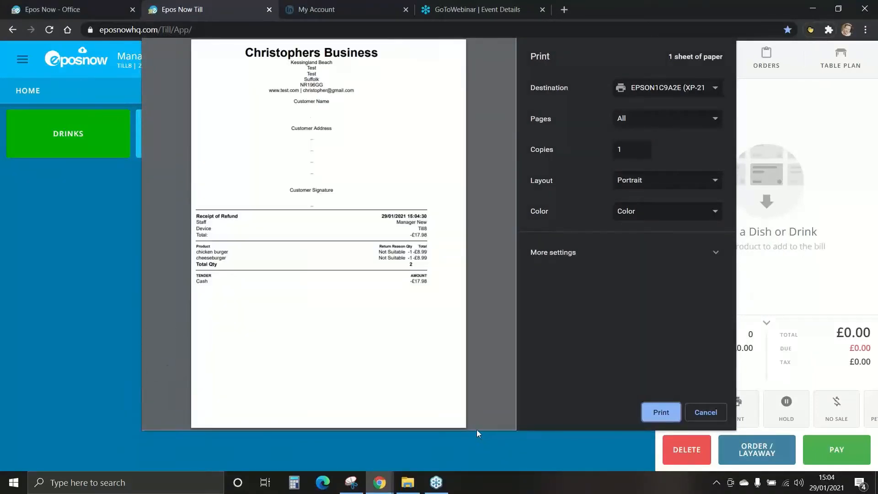
pyautogui.click(712, 413)
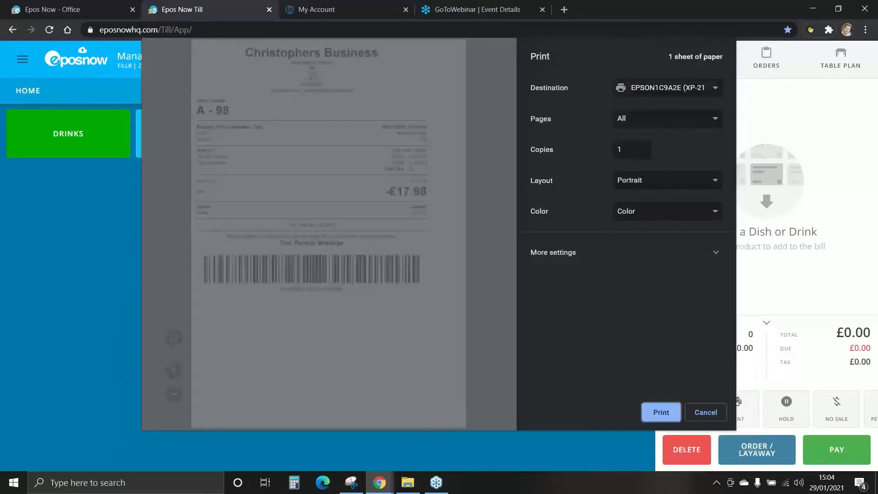
pyautogui.click(717, 413)
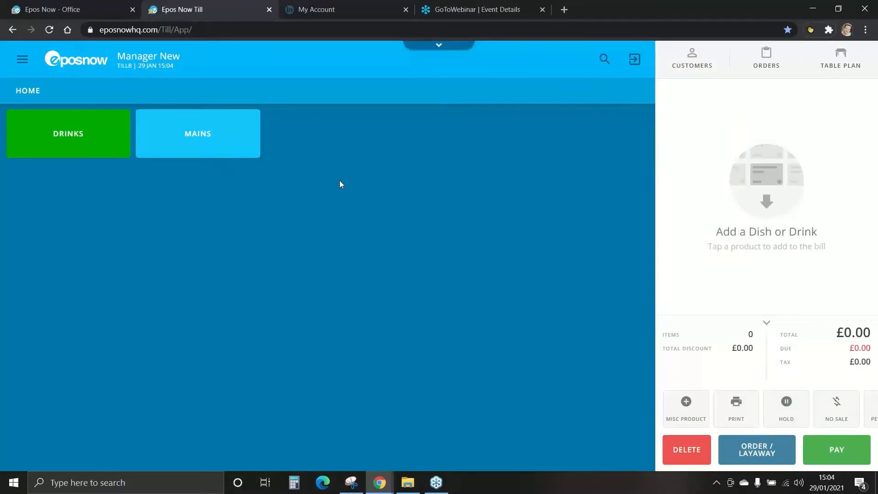
# Step: Find the Fri 29 Jan 15:04 transaction among the completed orders and load it for a refund
pyautogui.click(765, 58)
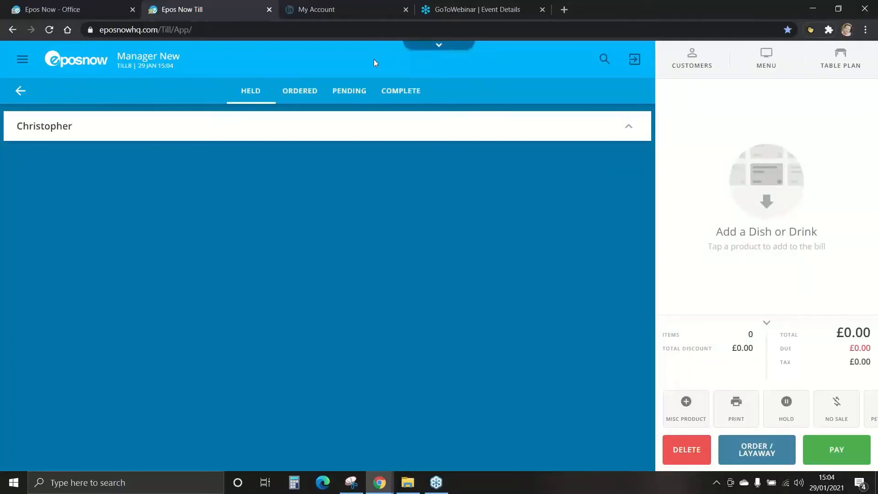
pyautogui.click(394, 91)
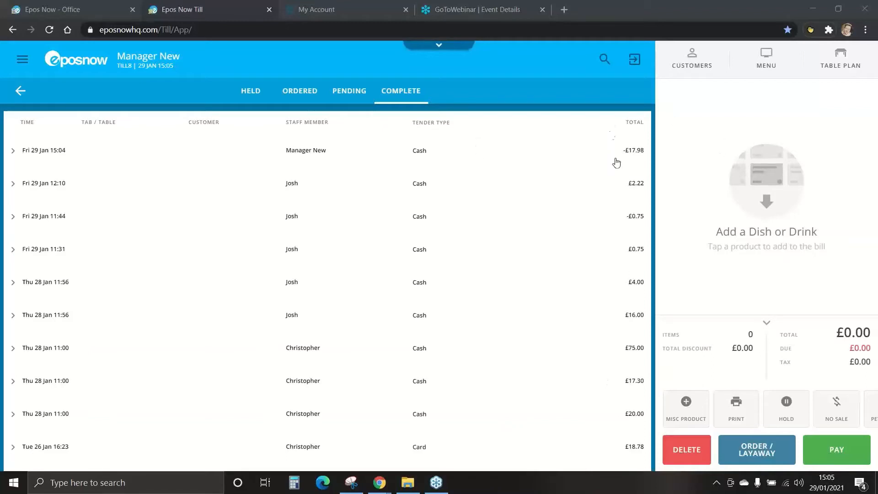
pyautogui.click(40, 156)
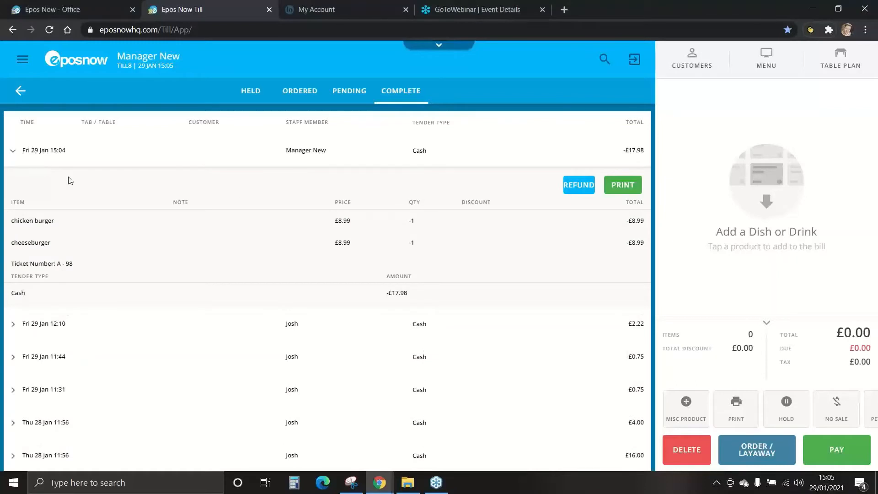
pyautogui.click(580, 185)
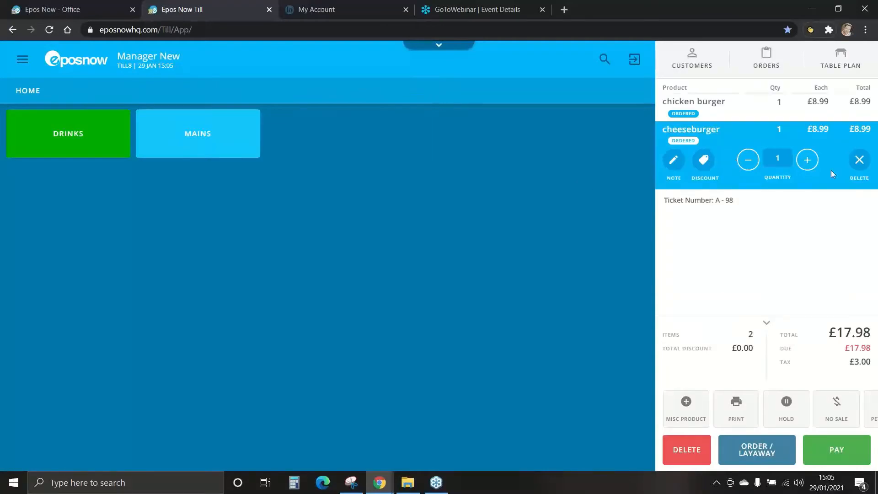
# Step: Remove the cheeseburger from the reloaded ticket and set the chicken burger's quantity to -1
pyautogui.click(860, 160)
pyautogui.click(482, 285)
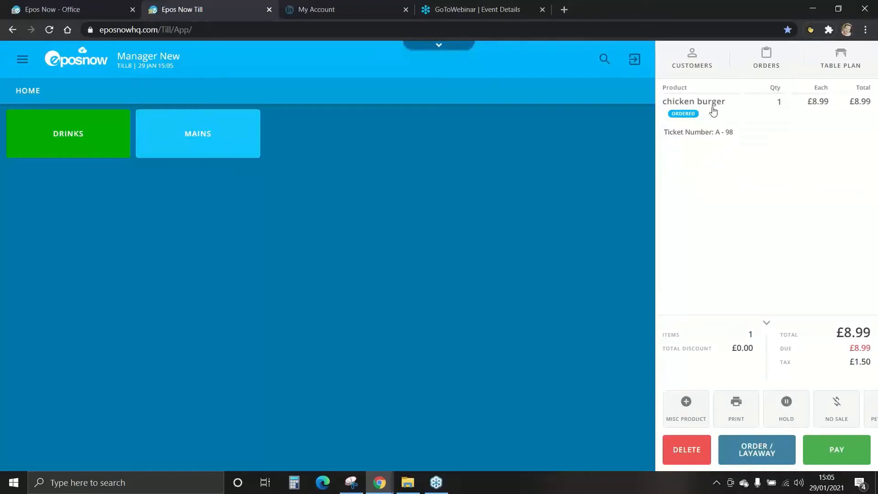
pyautogui.click(713, 111)
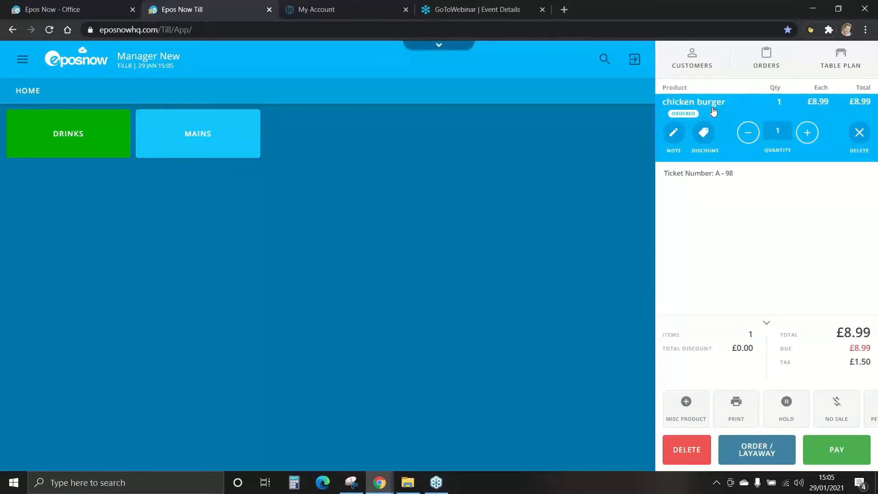
pyautogui.click(748, 133)
pyautogui.click(747, 133)
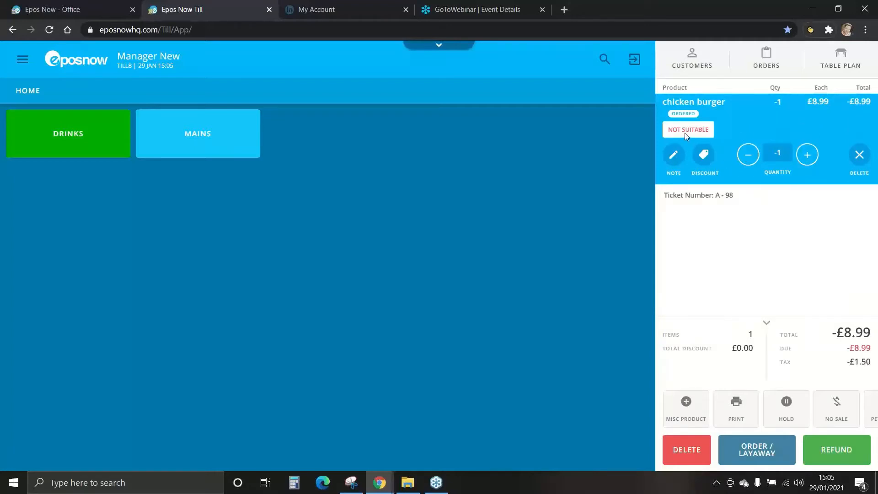
# Step: Refund the chicken burger by card and cancel both receipt prints
pyautogui.click(835, 449)
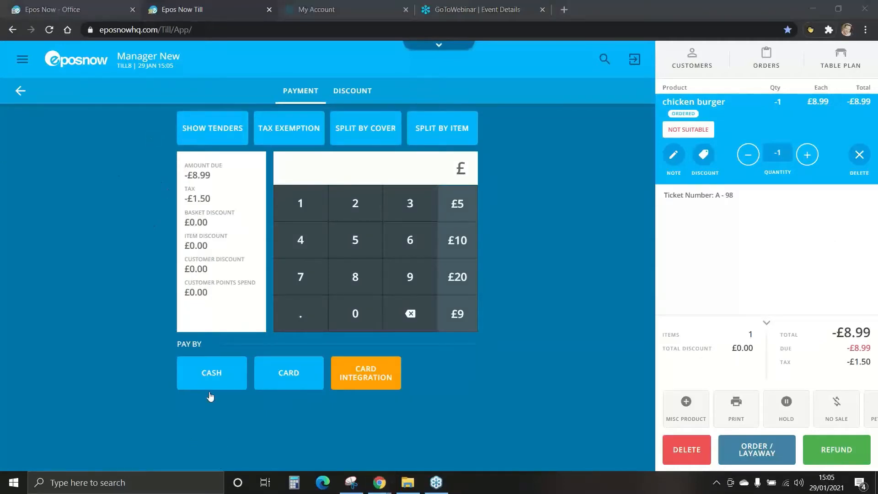
pyautogui.click(262, 392)
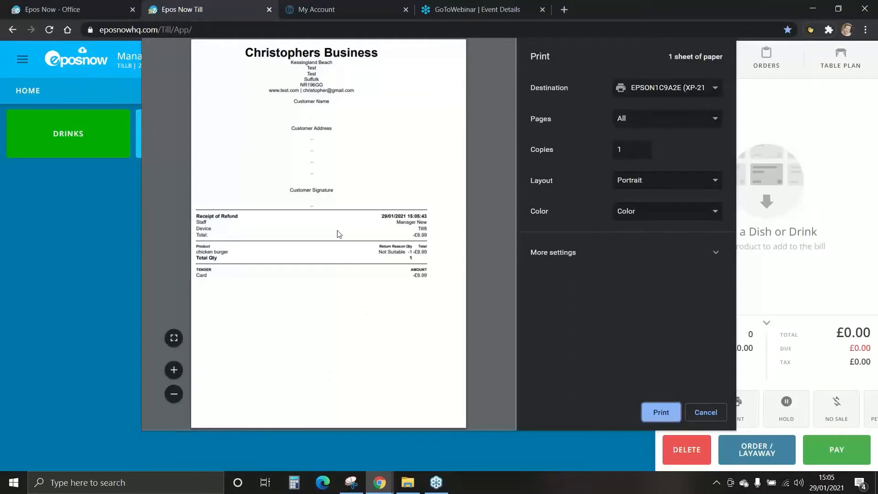
pyautogui.click(707, 412)
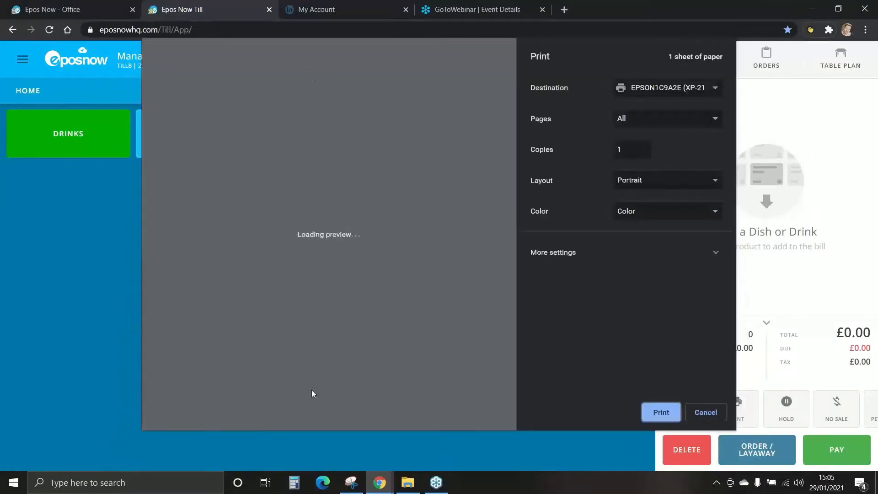
pyautogui.click(691, 412)
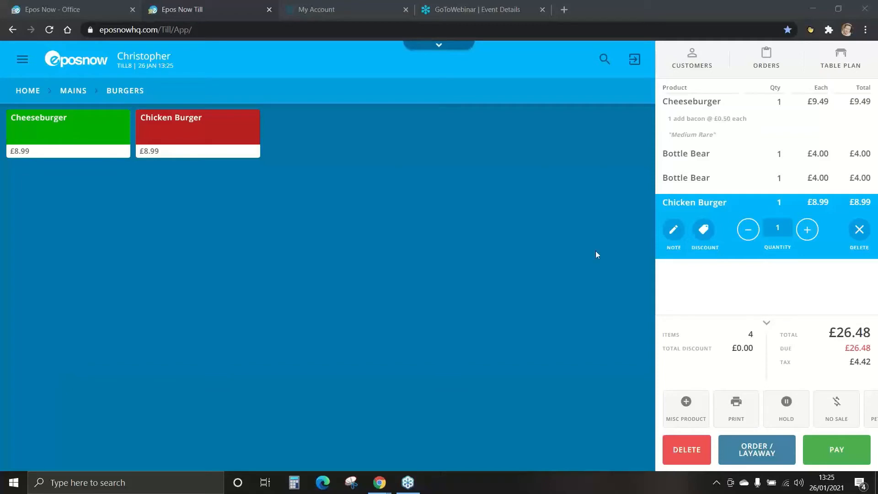
# Step: Apply a 25% discount with the reason General to the first Bottle Bear on the ticket
pyautogui.click(699, 158)
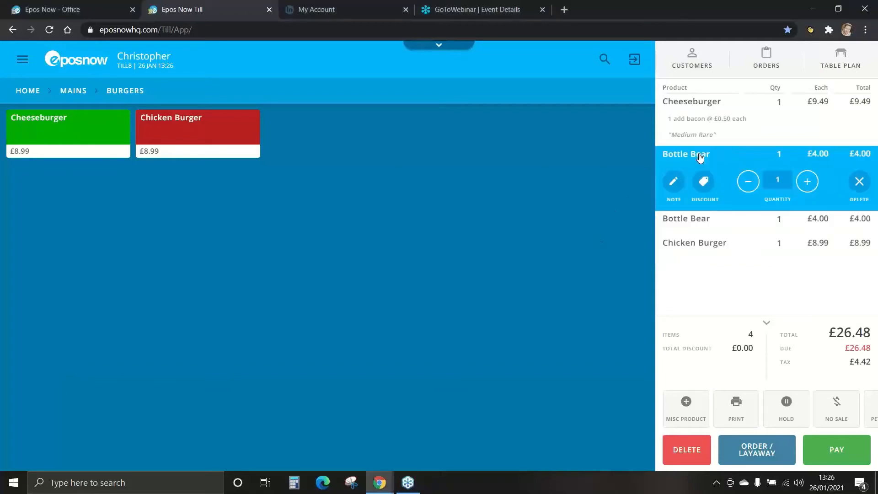
pyautogui.click(705, 184)
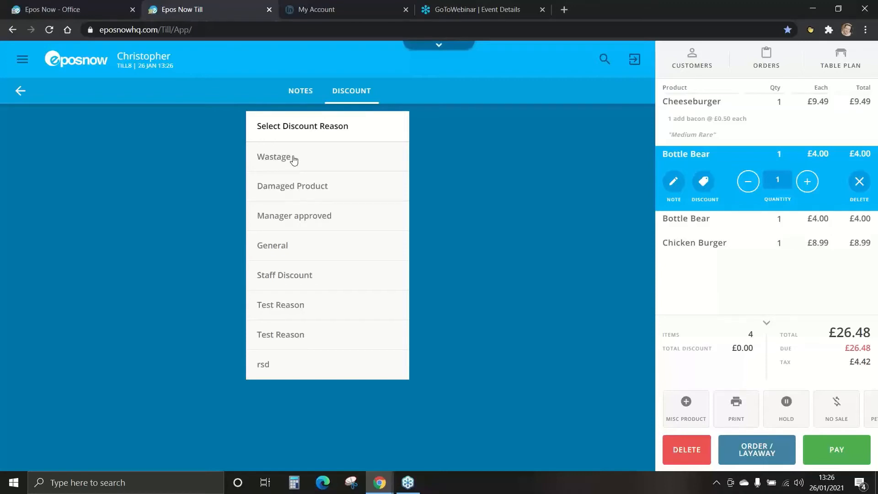
pyautogui.click(277, 250)
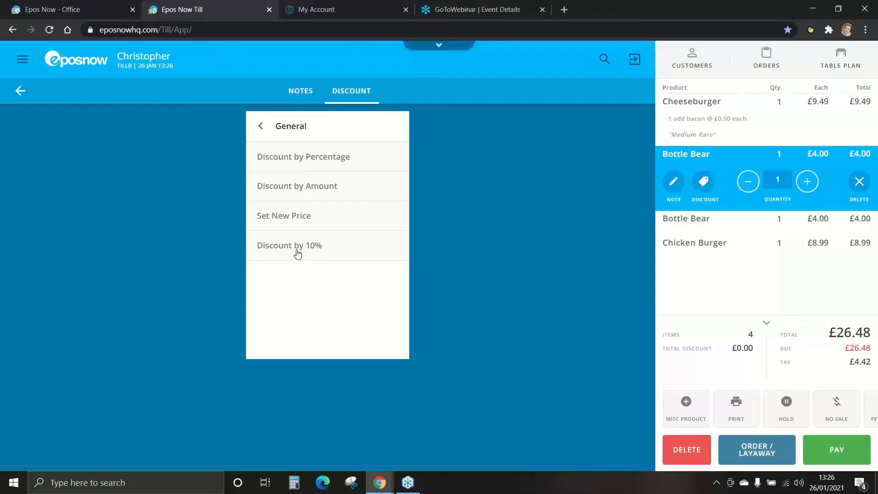
pyautogui.click(303, 160)
pyautogui.click(333, 203)
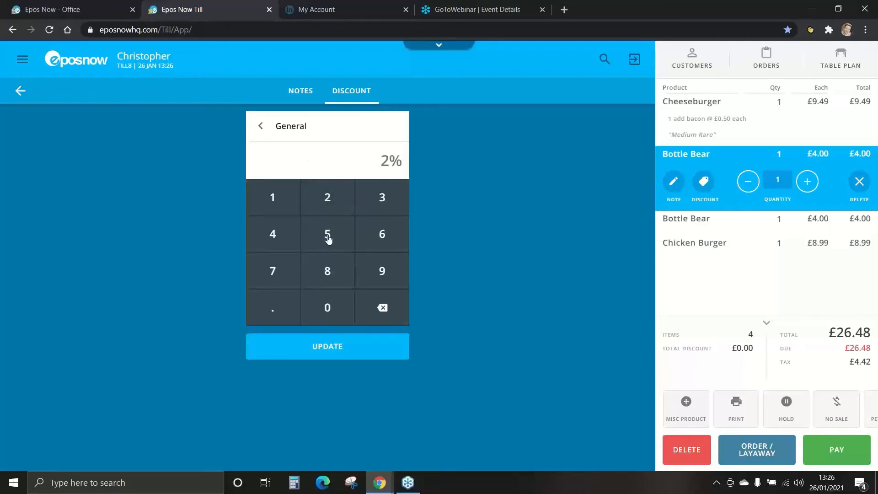
pyautogui.click(329, 236)
pyautogui.click(330, 350)
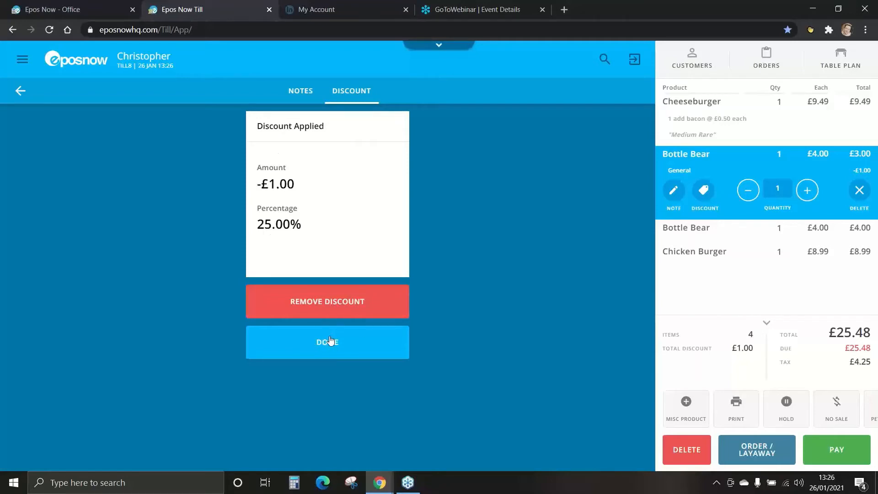
pyautogui.click(330, 340)
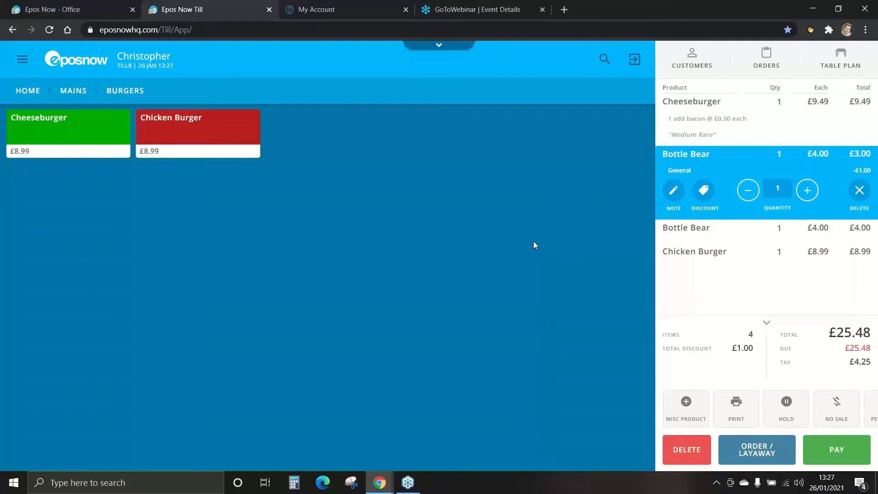
# Step: Delete the discounted Bottle Bear and apply a £10 discount with the reason Manager approved to the whole bill
pyautogui.click(860, 191)
pyautogui.click(837, 451)
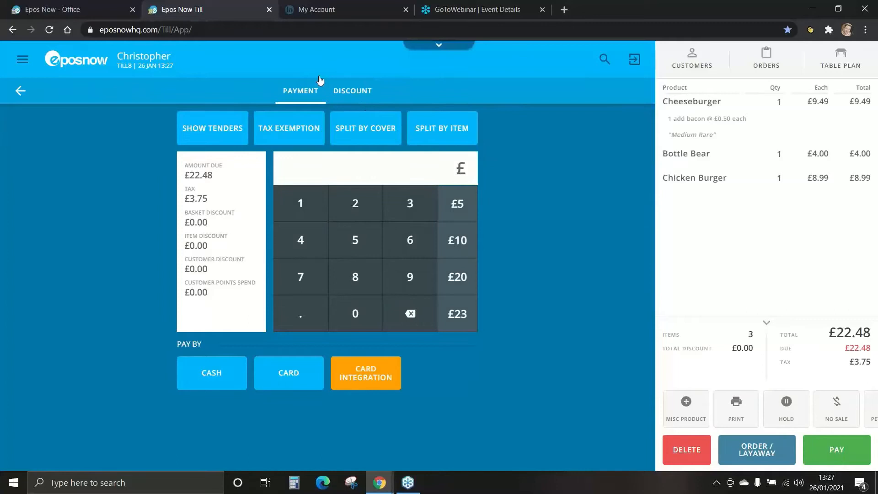
pyautogui.click(353, 94)
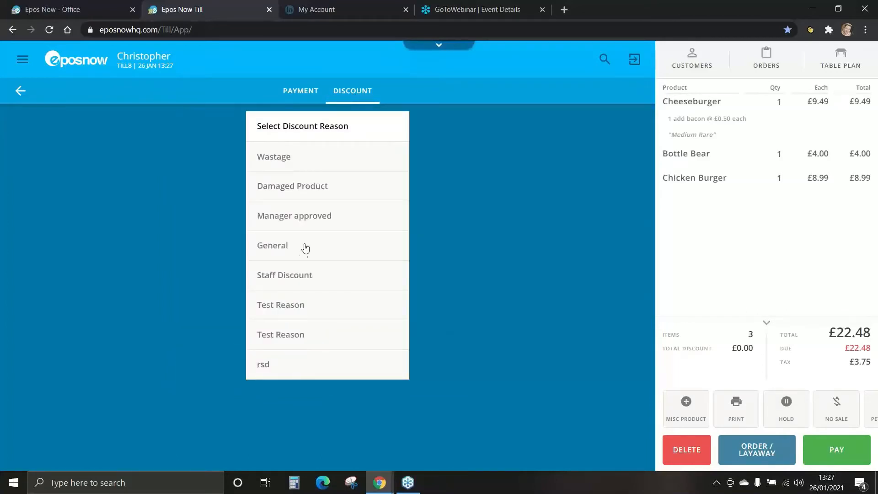
pyautogui.click(295, 223)
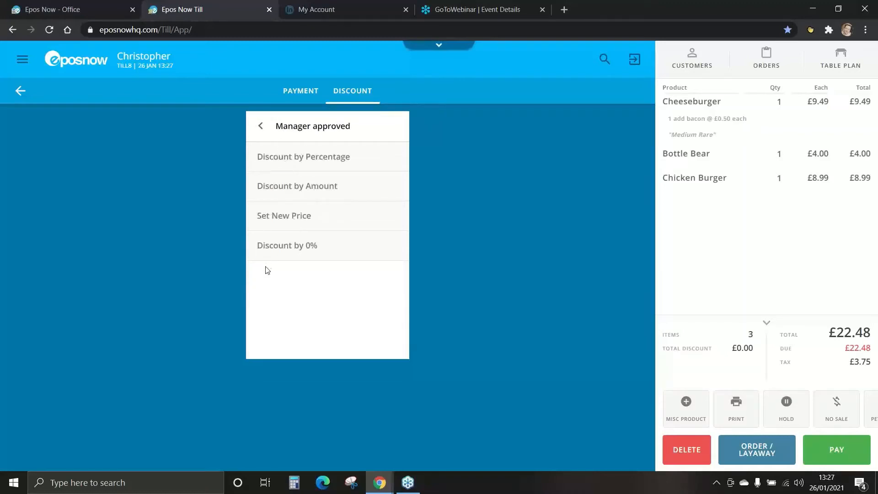
pyautogui.click(300, 192)
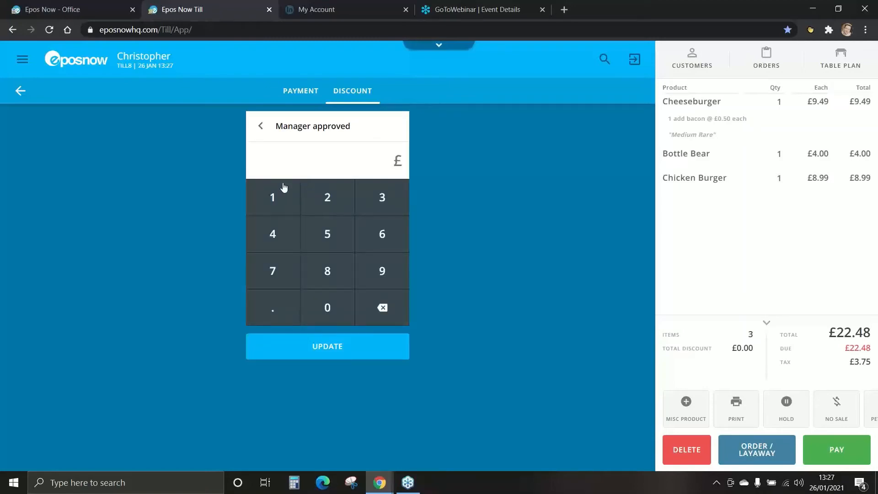
pyautogui.click(276, 201)
pyautogui.click(326, 307)
pyautogui.click(332, 350)
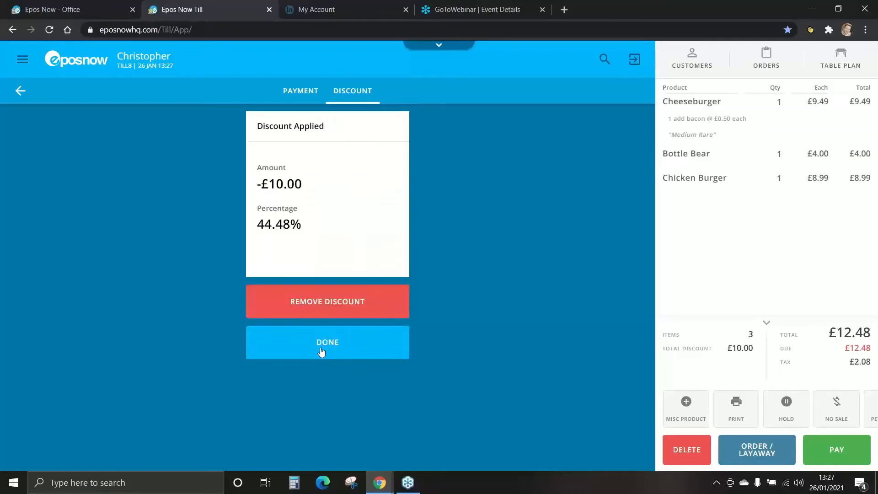
pyautogui.click(325, 350)
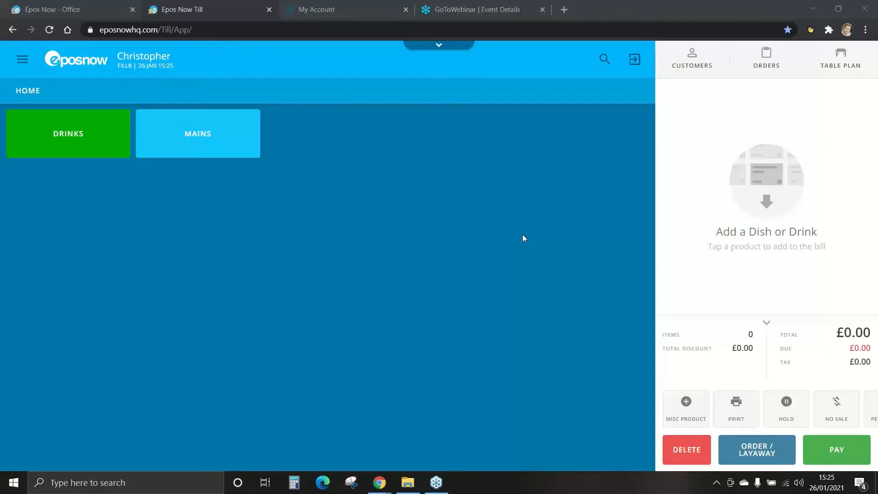
# Step: Add a miscellaneous product named "glass of milk" with 20VAT tax and a price of £1
pyautogui.click(691, 411)
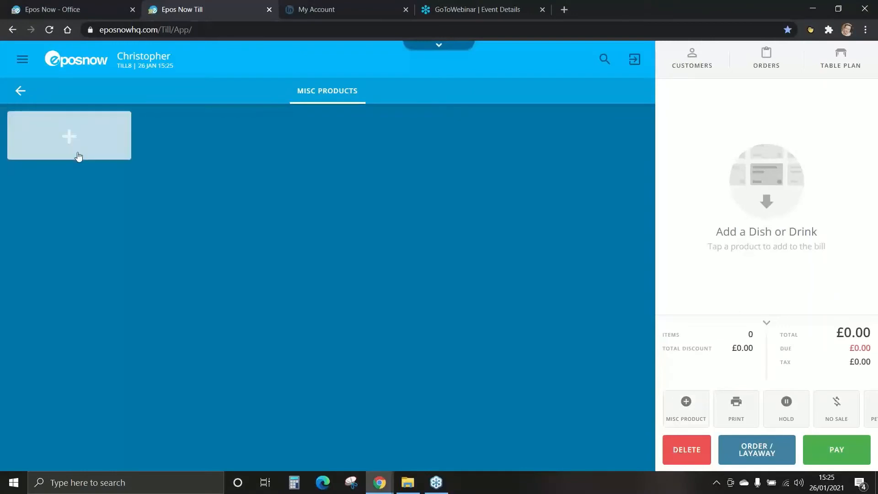
pyautogui.click(70, 137)
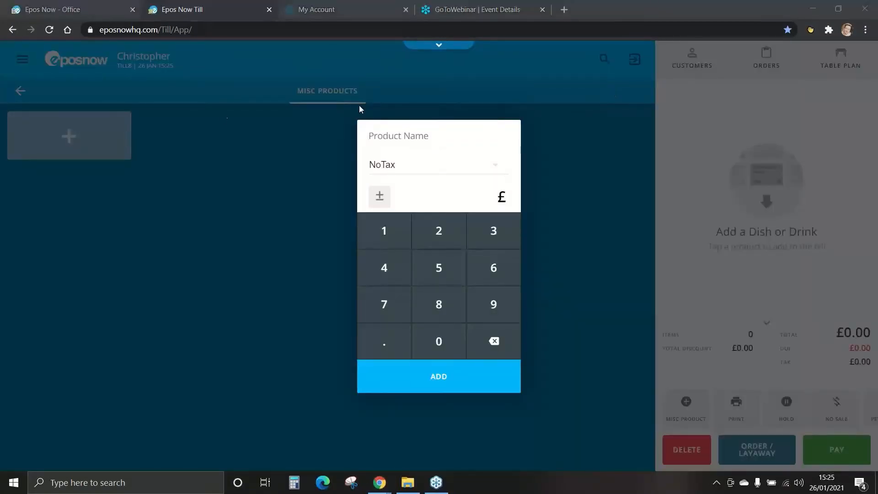
pyautogui.click(422, 136)
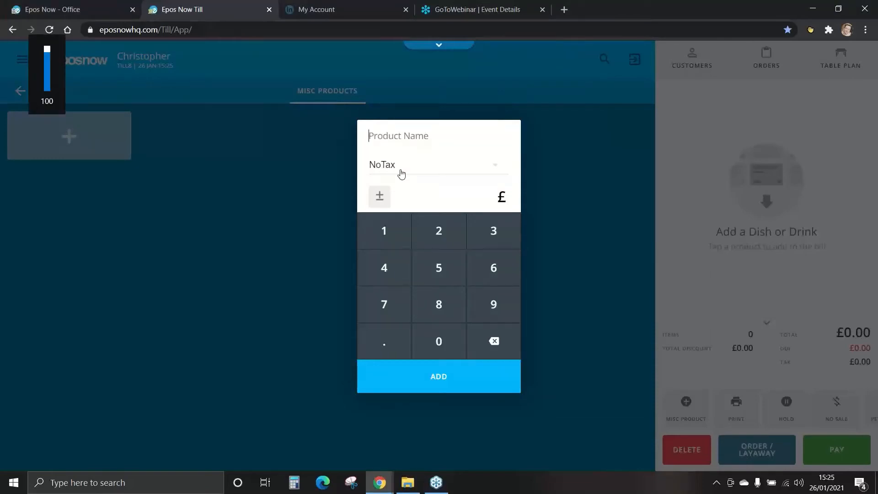
pyautogui.write('glass')
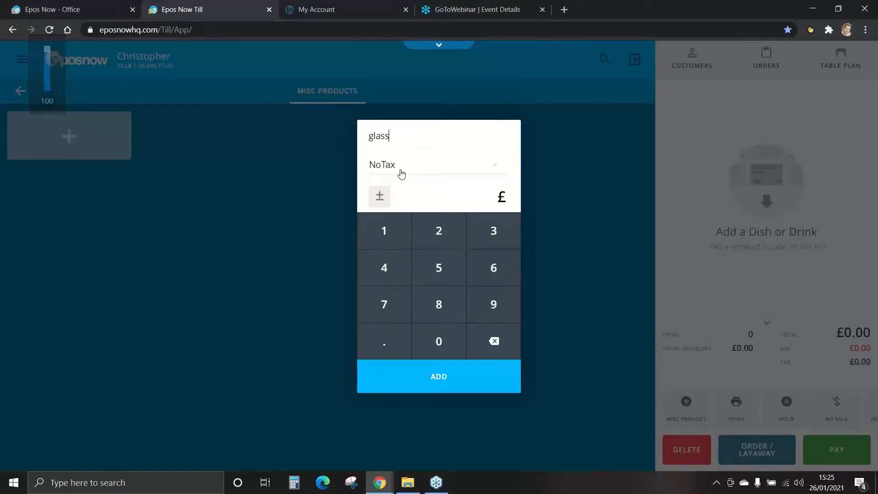
pyautogui.write(' of milk')
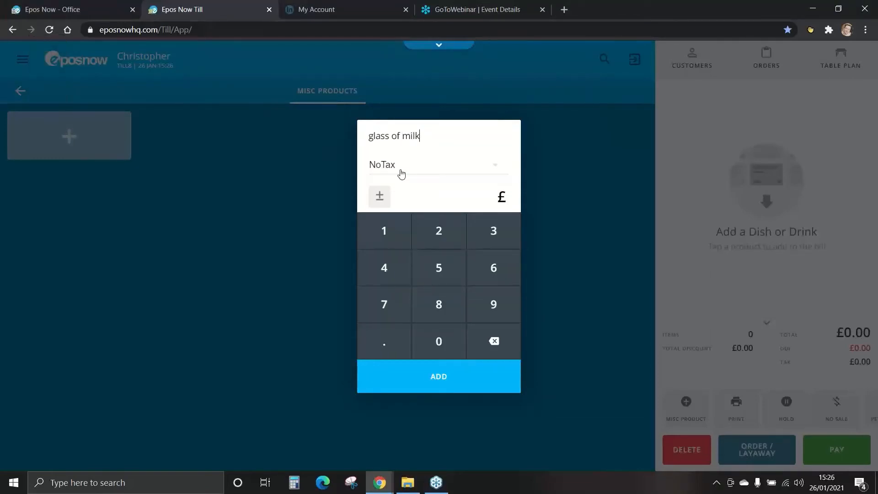
pyautogui.click(389, 169)
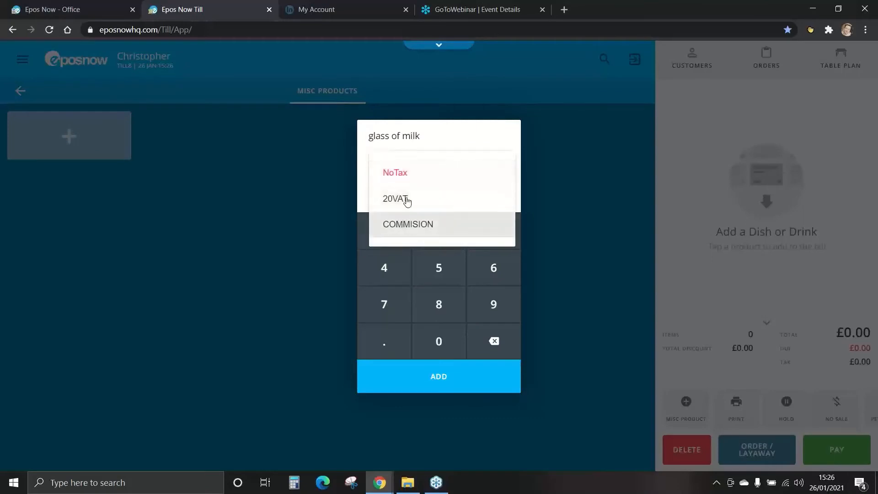
pyautogui.click(397, 206)
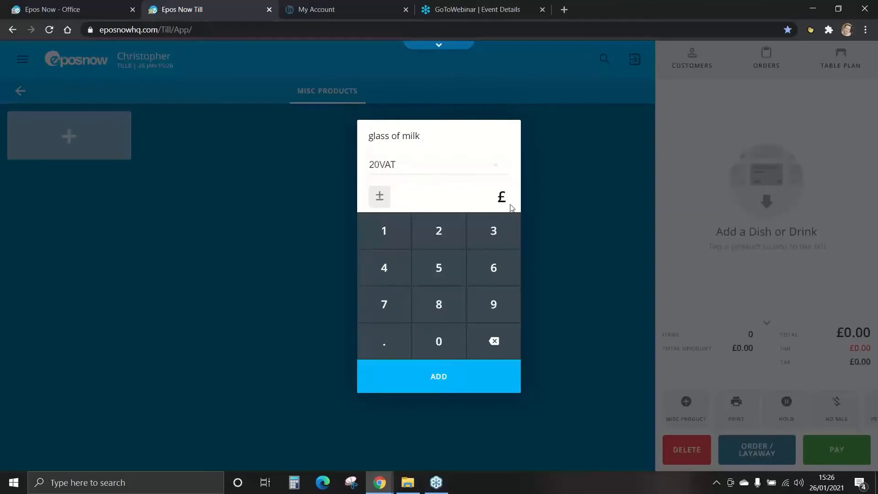
pyautogui.click(388, 237)
pyautogui.click(440, 381)
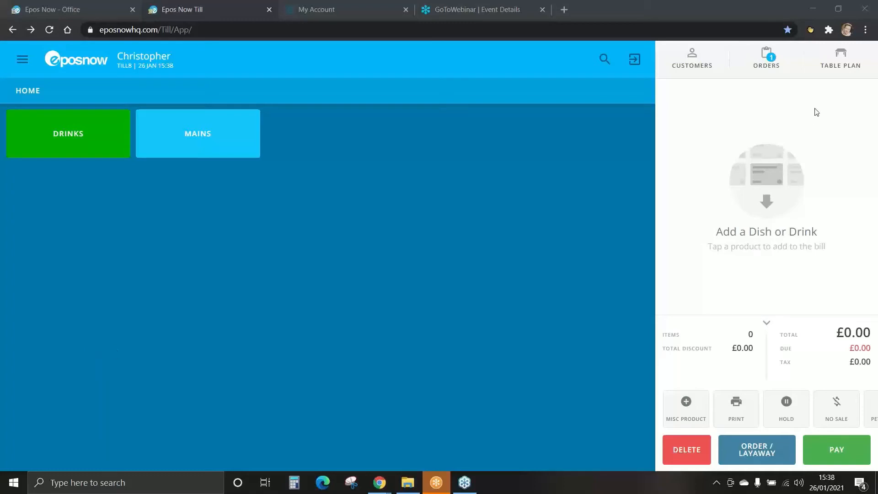
# Step: Open table 1 in Area 1 with 4 covers
pyautogui.click(841, 57)
pyautogui.click(194, 163)
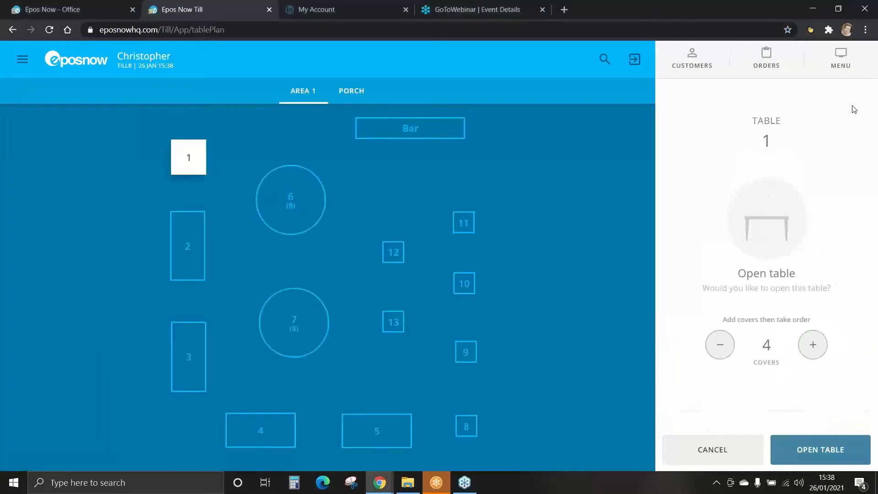
pyautogui.click(812, 455)
# Step: Order a chicken burger and a cheeseburger with added bacon and the note Medium for table 1
pyautogui.click(202, 154)
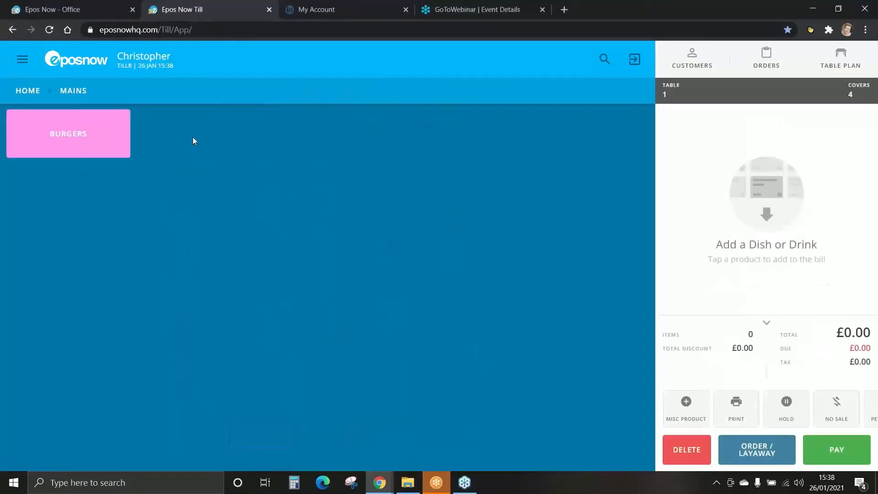
pyautogui.click(78, 145)
pyautogui.click(103, 132)
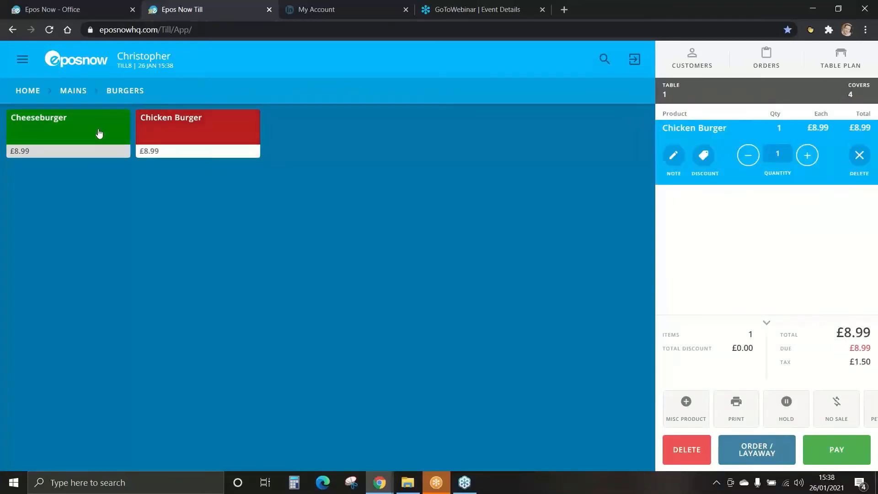
pyautogui.click(299, 159)
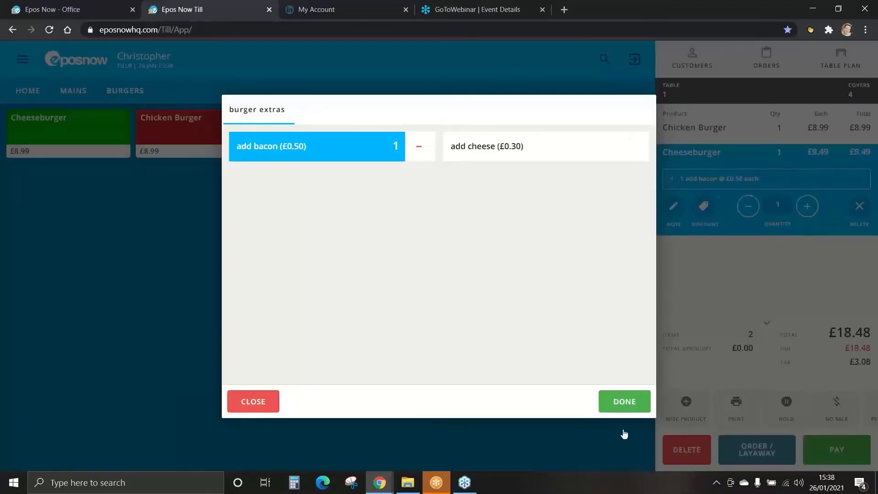
pyautogui.click(622, 403)
pyautogui.click(398, 236)
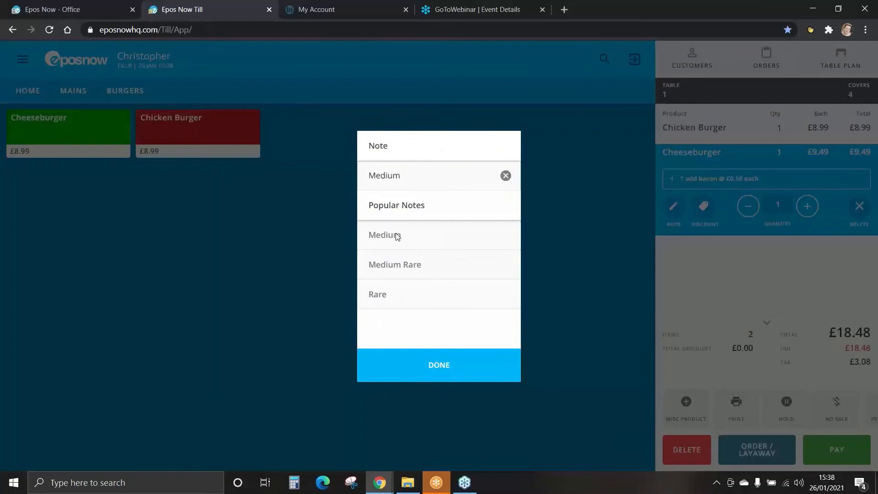
pyautogui.click(435, 366)
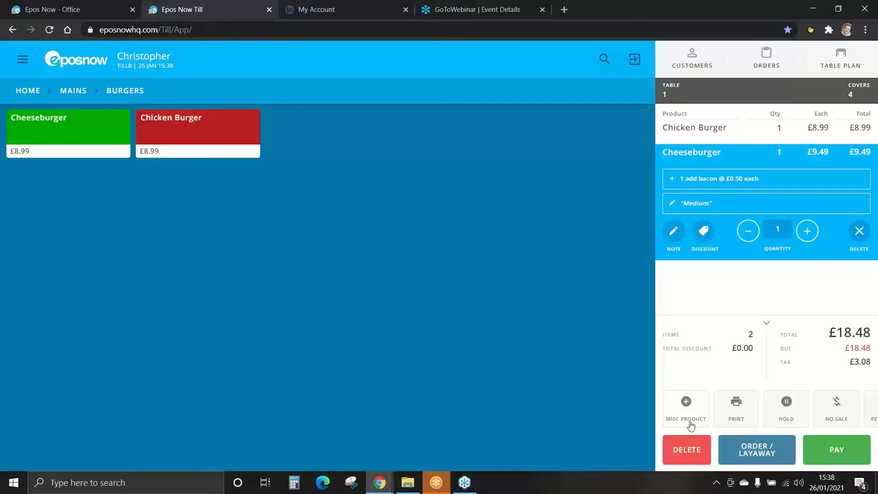
pyautogui.click(758, 453)
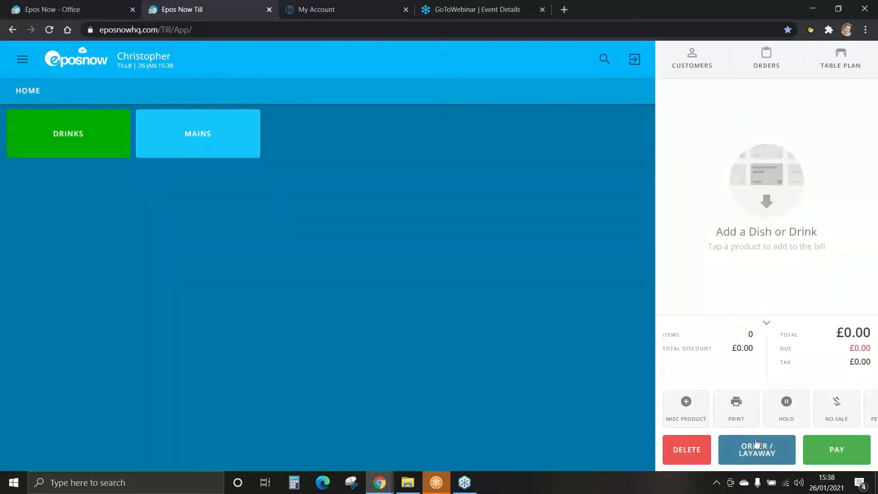
# Step: Preview the printed bill for table 1, cancel the print and take the bill's payment in cash
pyautogui.click(837, 60)
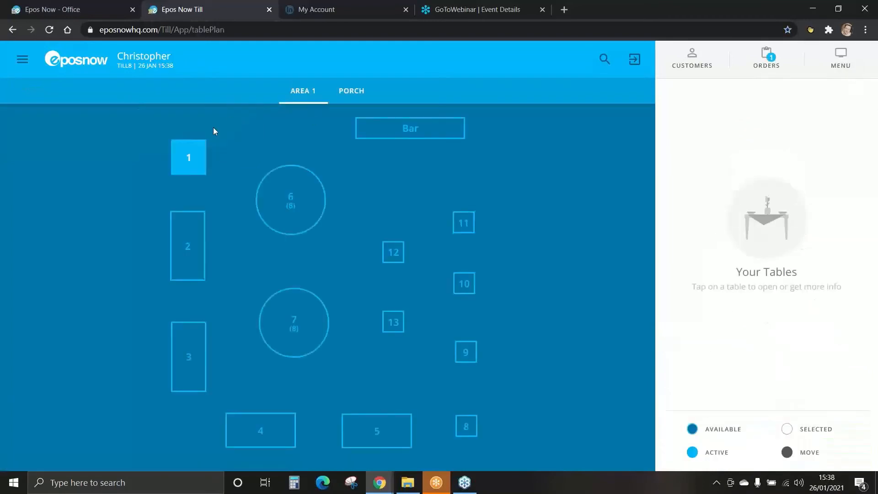
pyautogui.click(199, 150)
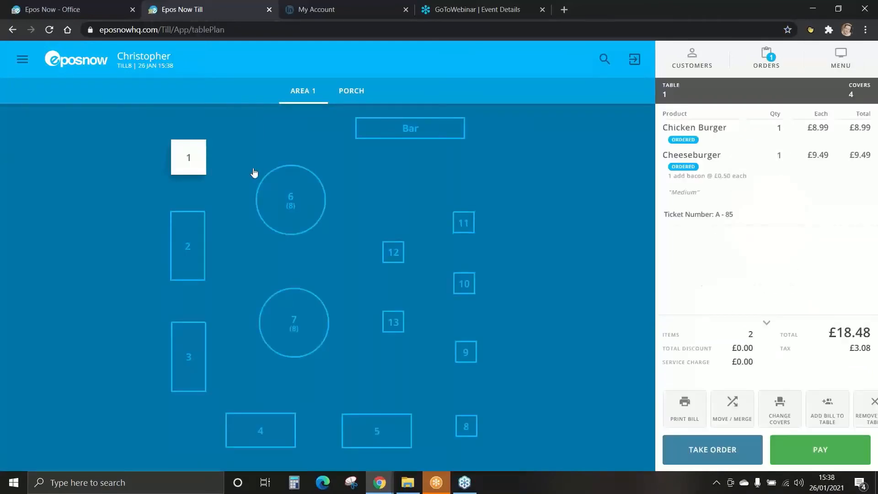
pyautogui.click(685, 412)
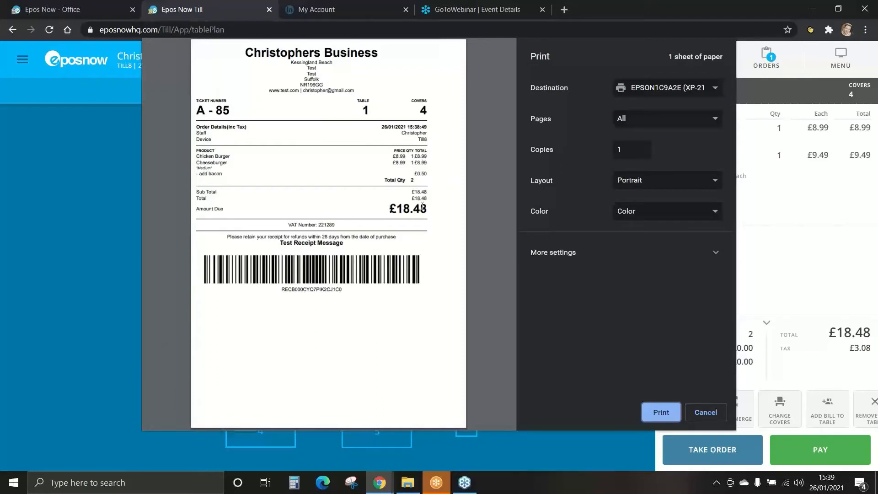
pyautogui.click(700, 415)
pyautogui.click(820, 453)
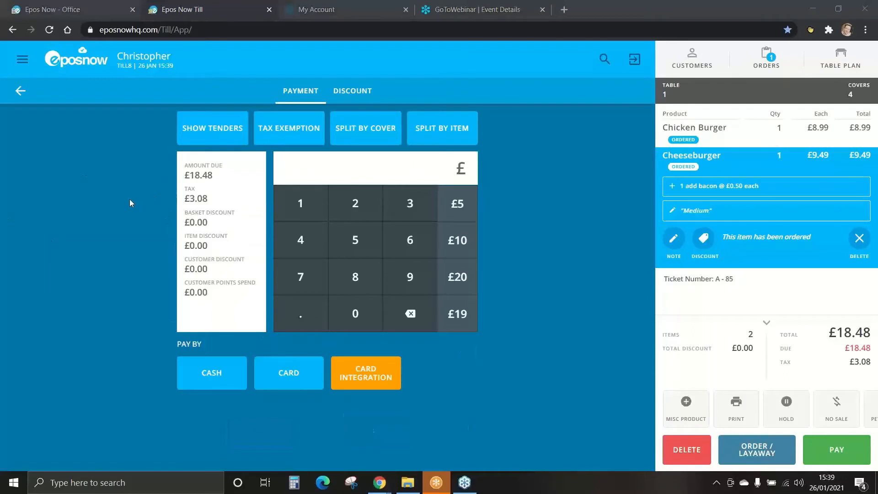
pyautogui.click(213, 358)
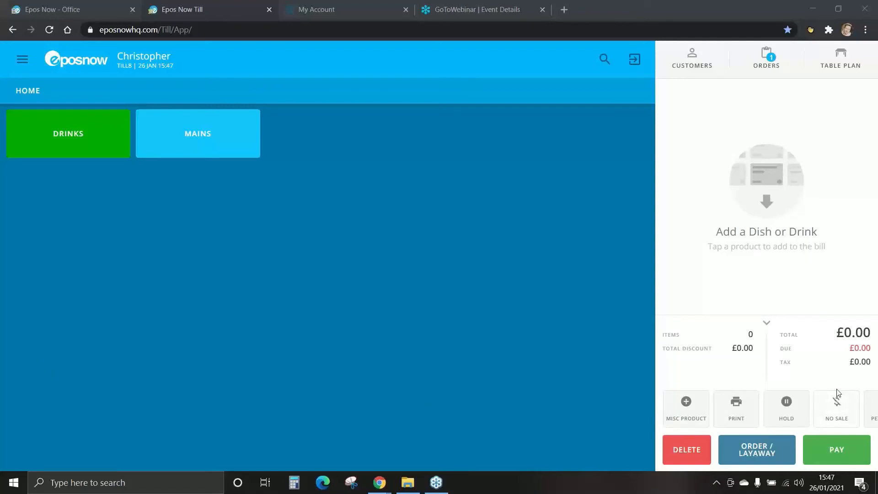
# Step: Record a No Sale with the reason Incorrect Change
pyautogui.click(837, 402)
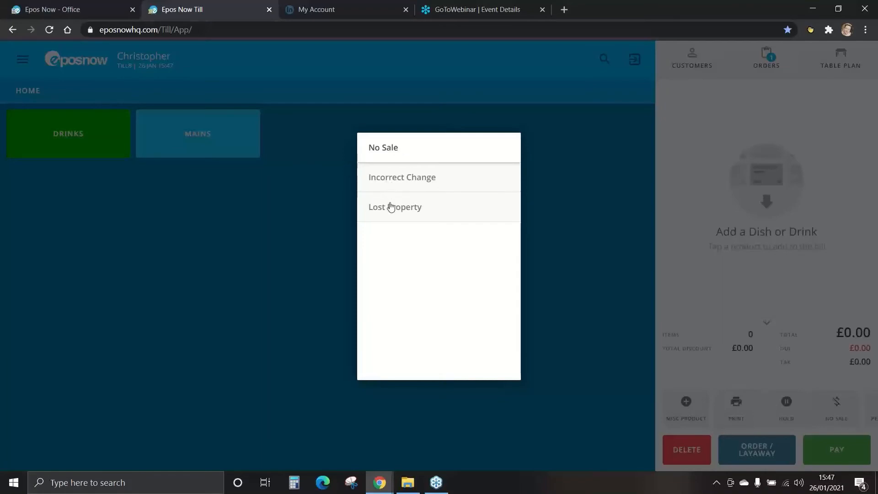
pyautogui.click(395, 184)
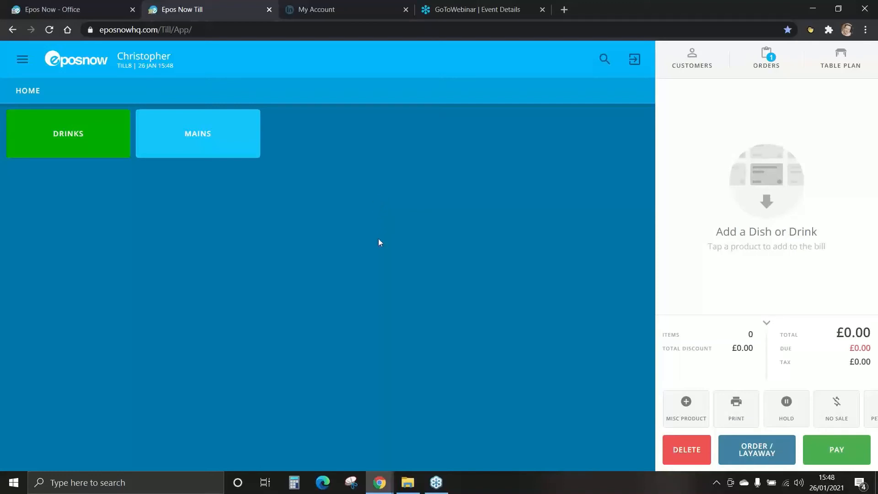
# Step: Record a £2 petty cash withdrawal with the reason Milk/Tea/Coffee and cancel the receipt print
pyautogui.moveTo(784, 412); pyautogui.dragTo(690, 419)
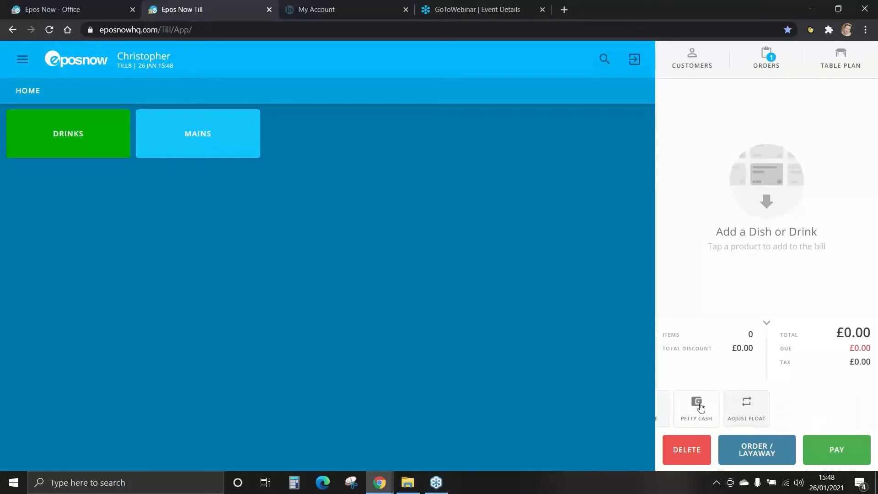
pyautogui.click(697, 406)
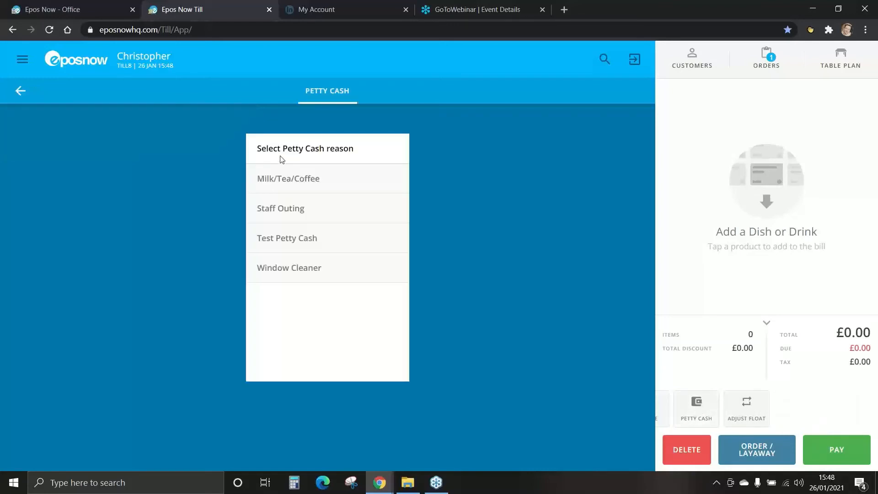
pyautogui.click(292, 183)
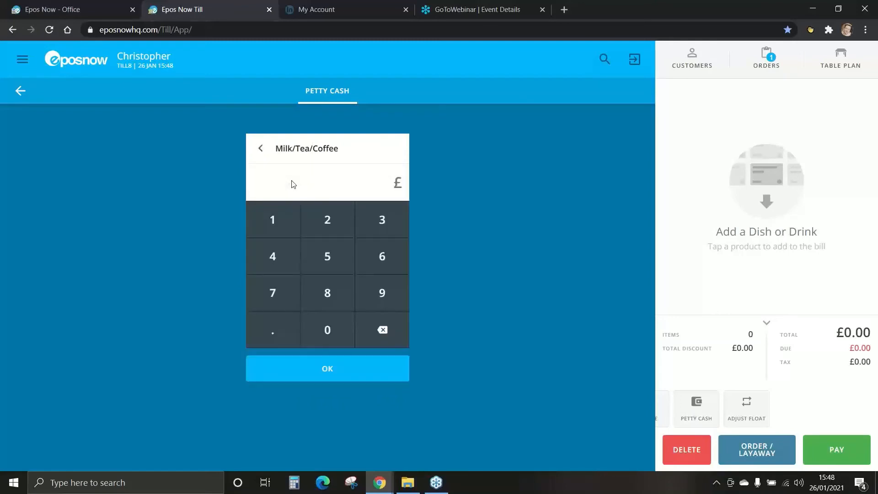
pyautogui.click(326, 221)
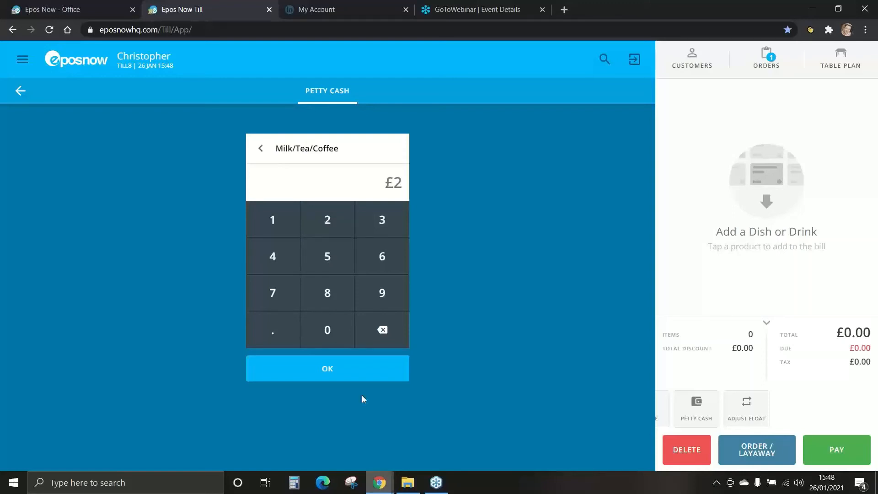
pyautogui.click(332, 369)
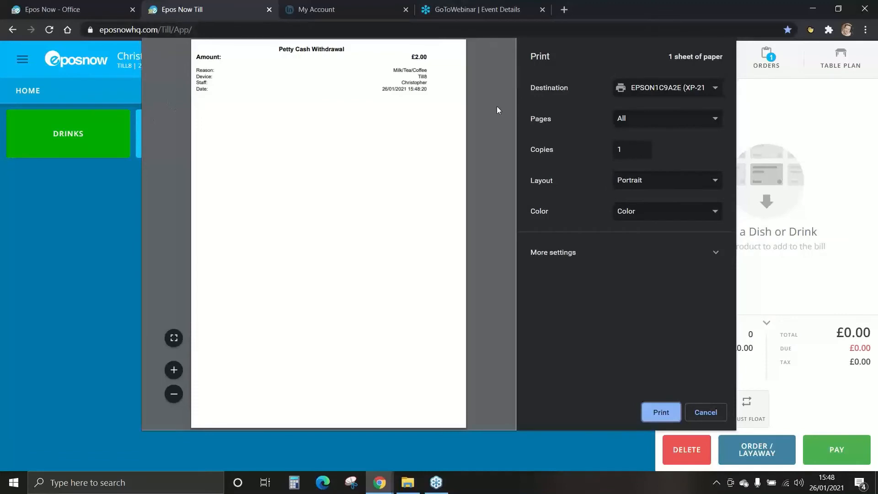
pyautogui.click(704, 412)
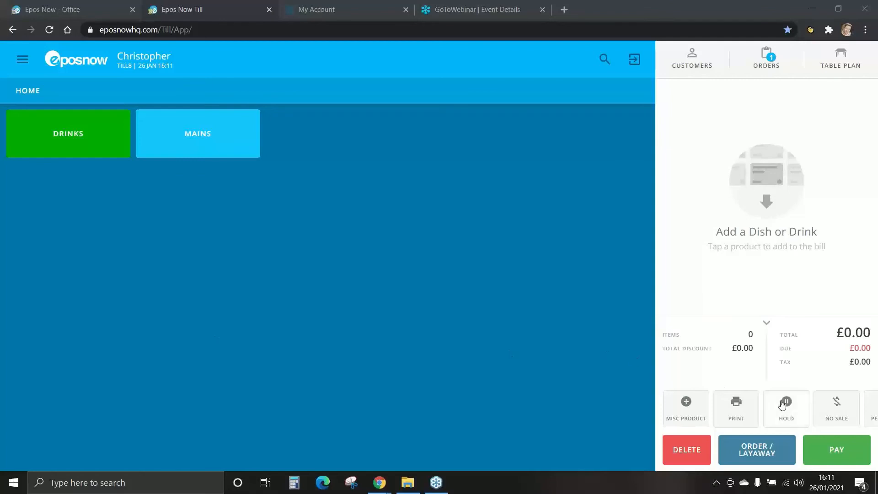
# Step: Adjust the till float by depositing £50
pyautogui.moveTo(832, 416); pyautogui.dragTo(619, 416)
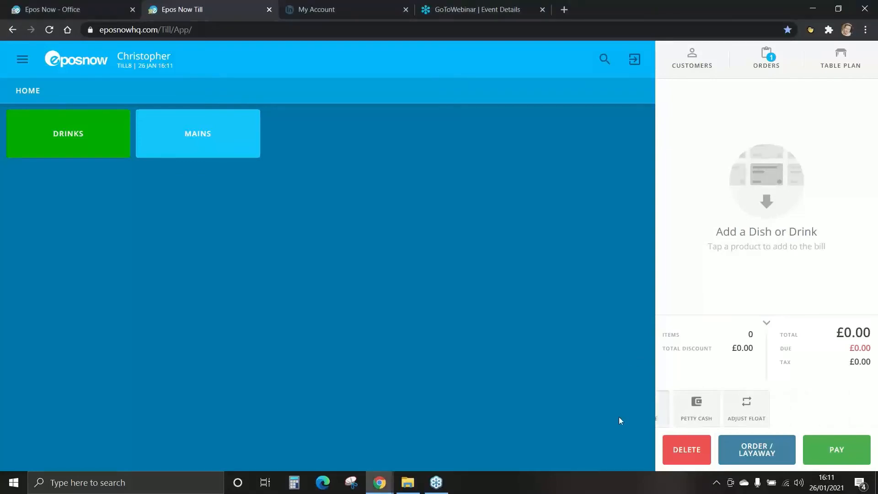
pyautogui.click(745, 419)
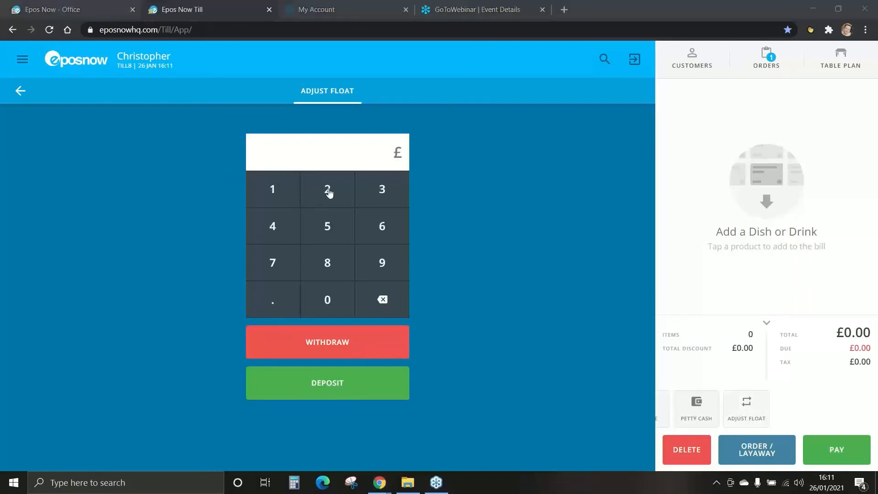
pyautogui.click(329, 227)
pyautogui.click(331, 295)
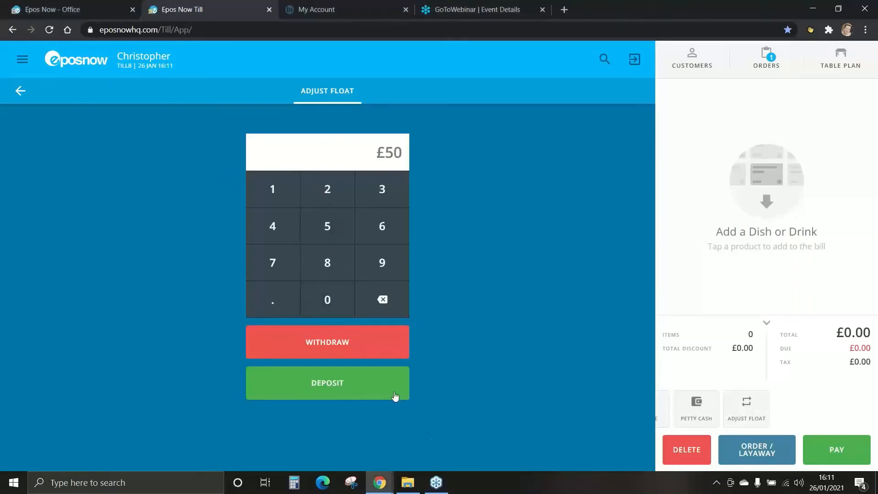
pyautogui.click(336, 391)
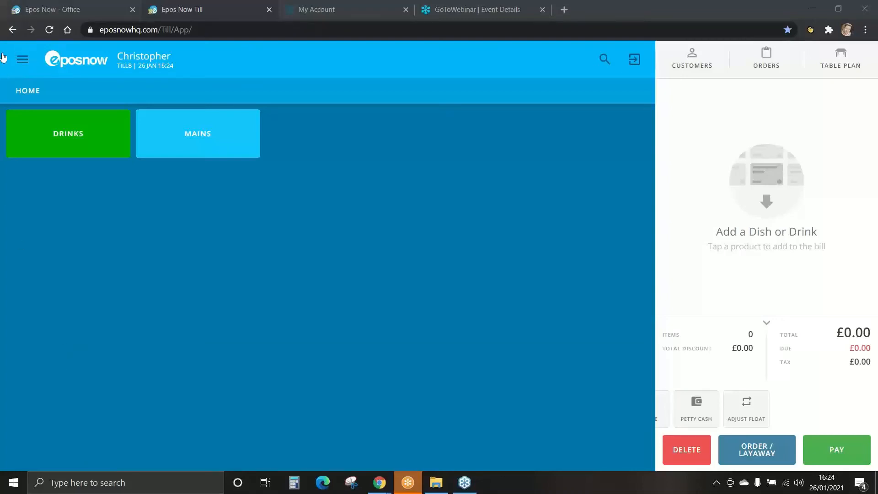
# Step: Open the Close Till page from the till's admin functions
pyautogui.click(23, 57)
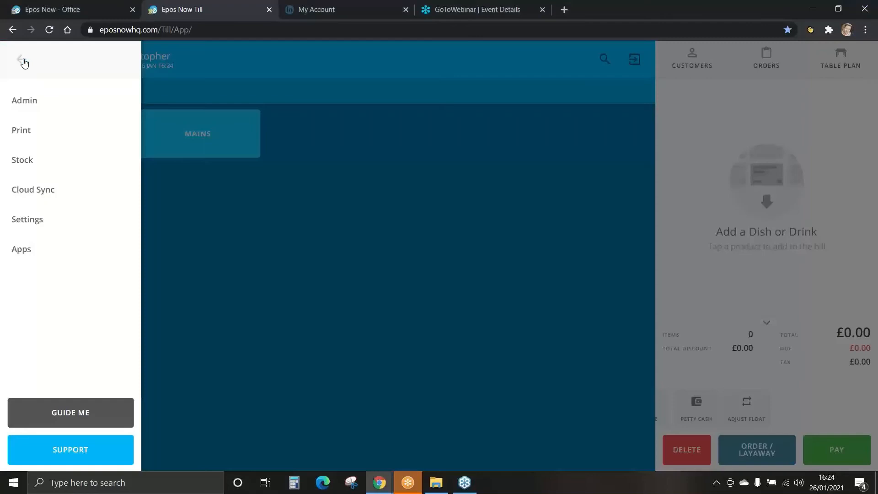
pyautogui.click(24, 104)
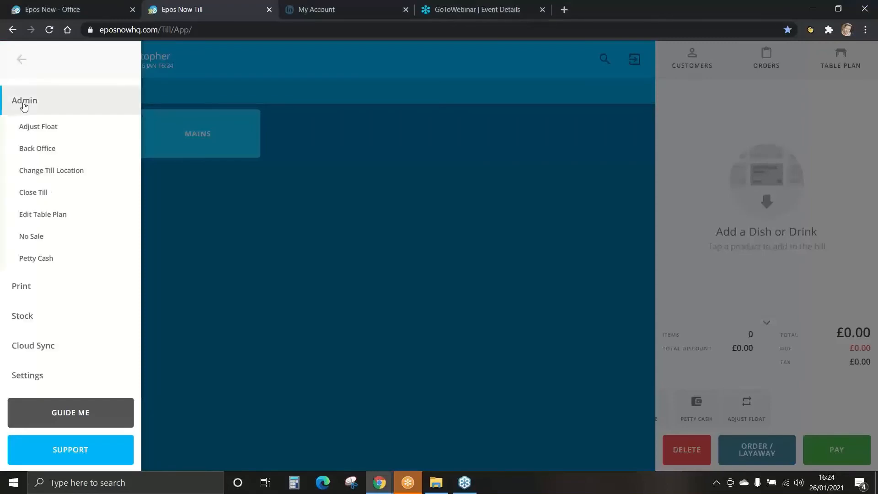
pyautogui.click(23, 193)
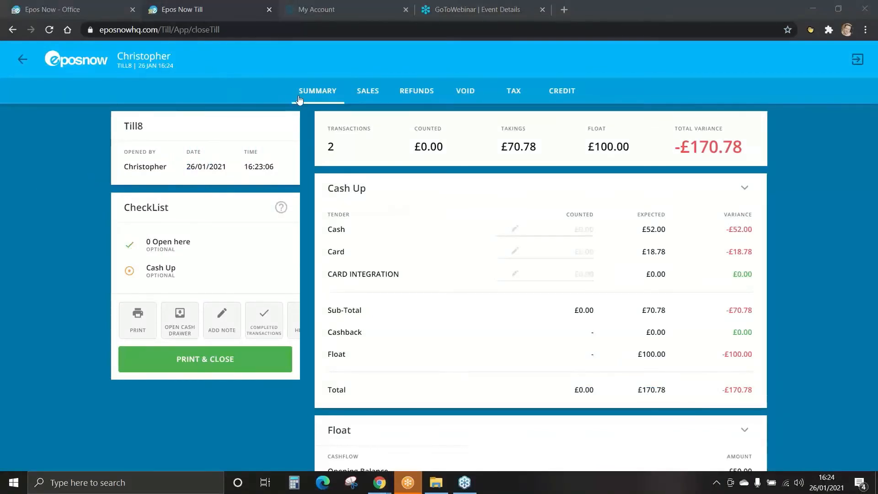
# Step: Examine the closing report's sales breakdowns by wet/dry, product, employee and category, plus its refunds, void, tax and credit breakdowns
pyautogui.click(368, 91)
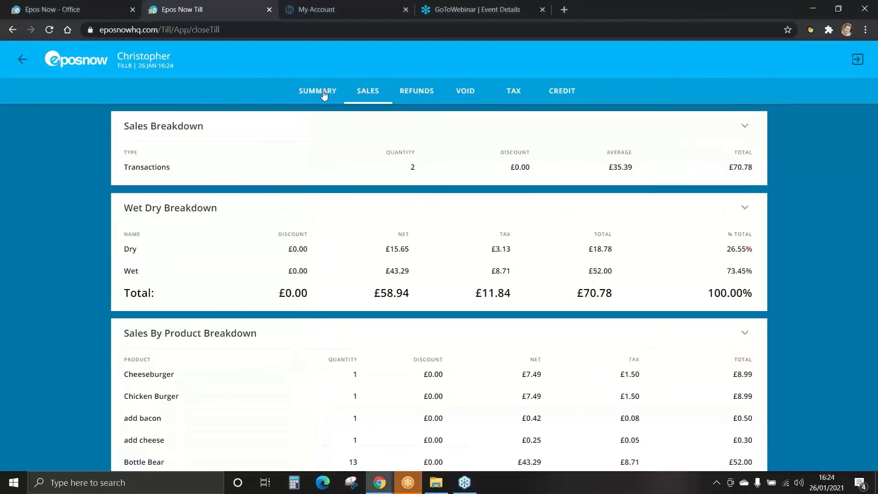
pyautogui.click(414, 94)
pyautogui.click(465, 96)
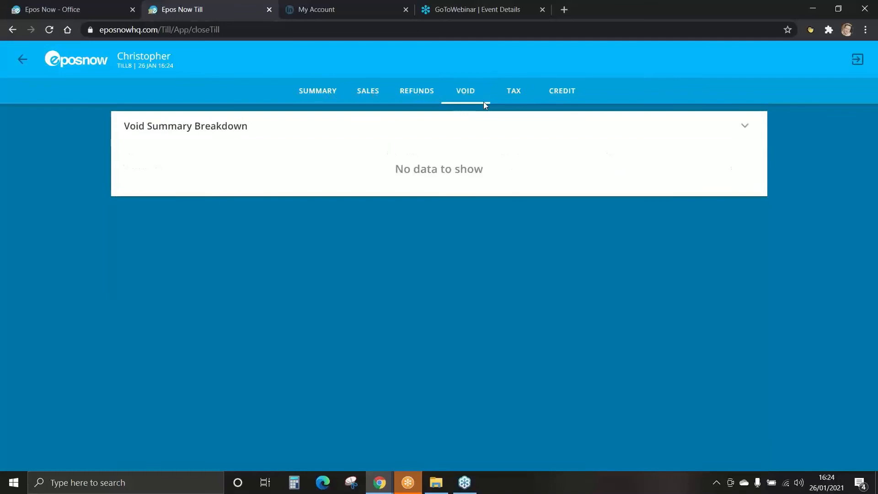
pyautogui.click(514, 97)
pyautogui.click(564, 95)
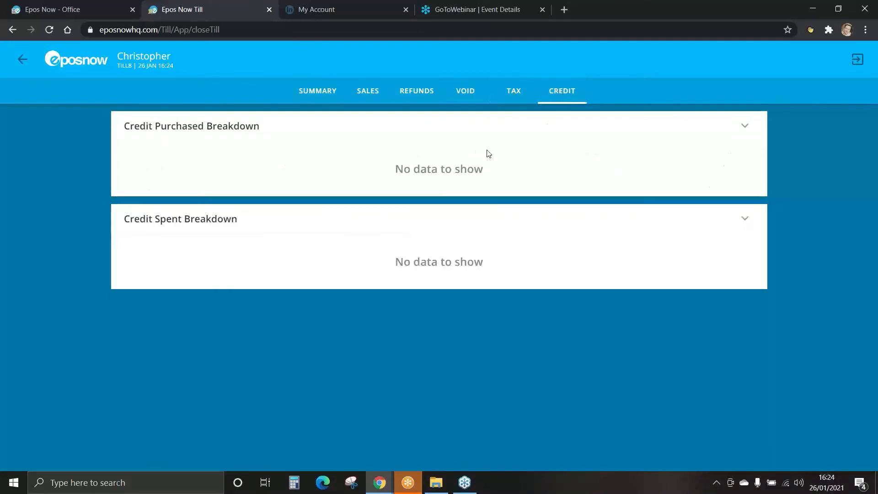
pyautogui.click(369, 94)
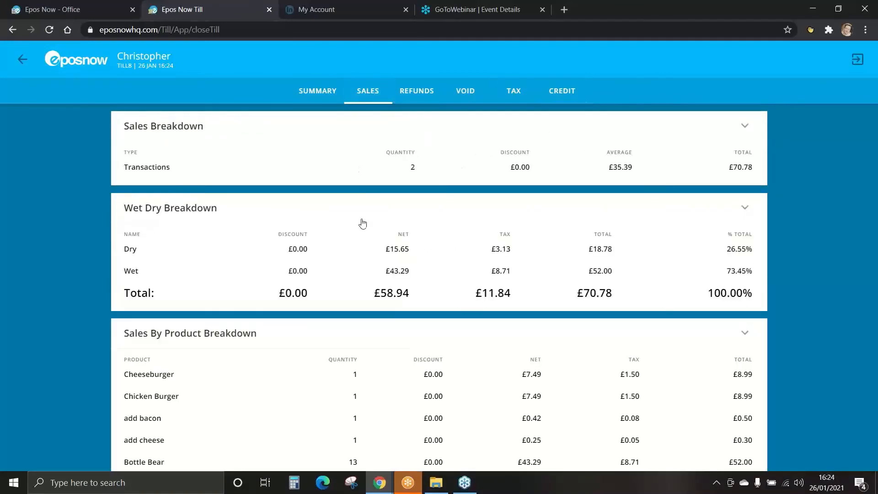
pyautogui.moveTo(355, 225); pyautogui.dragTo(352, 145)
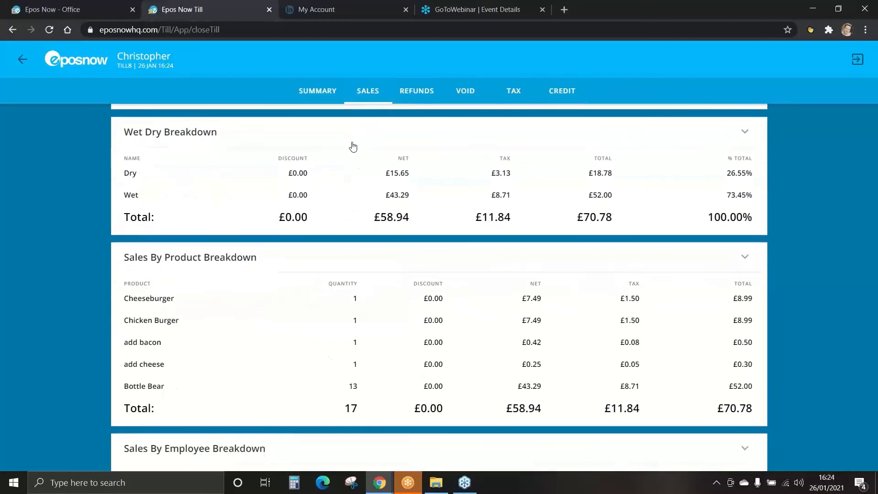
pyautogui.moveTo(355, 254); pyautogui.dragTo(356, 140)
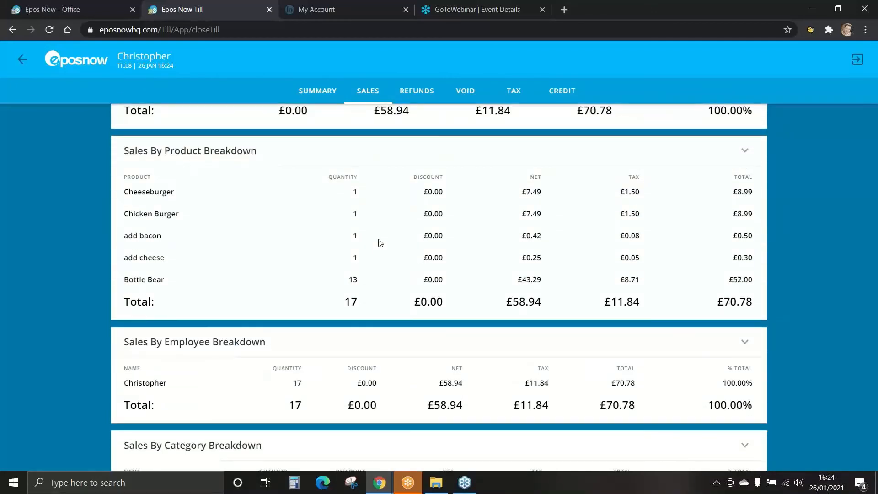
pyautogui.moveTo(378, 242); pyautogui.dragTo(378, 130)
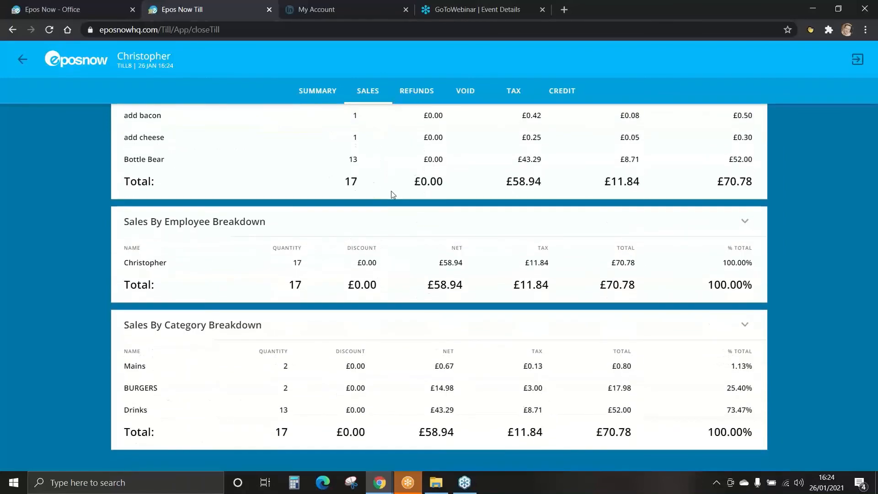
pyautogui.click(417, 99)
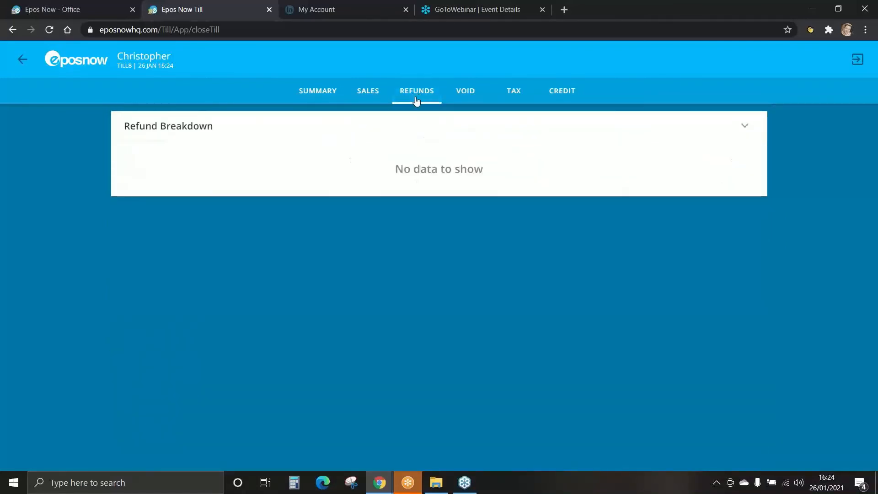
pyautogui.click(466, 98)
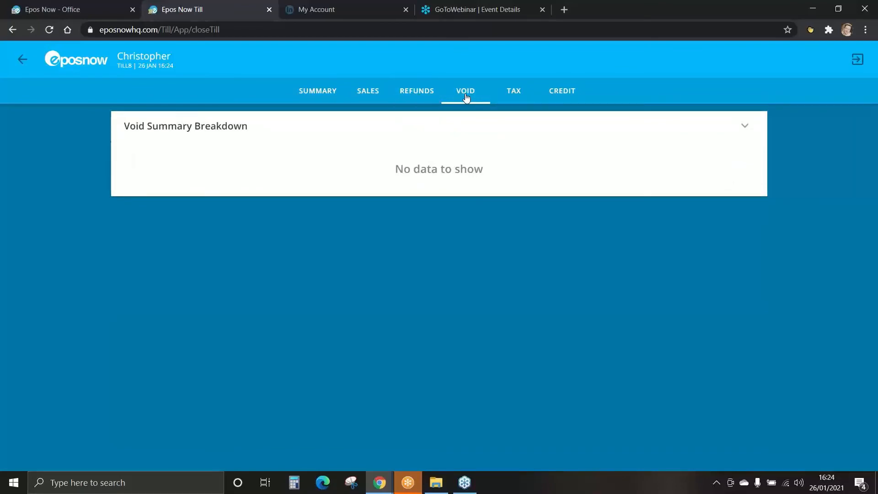
pyautogui.click(517, 94)
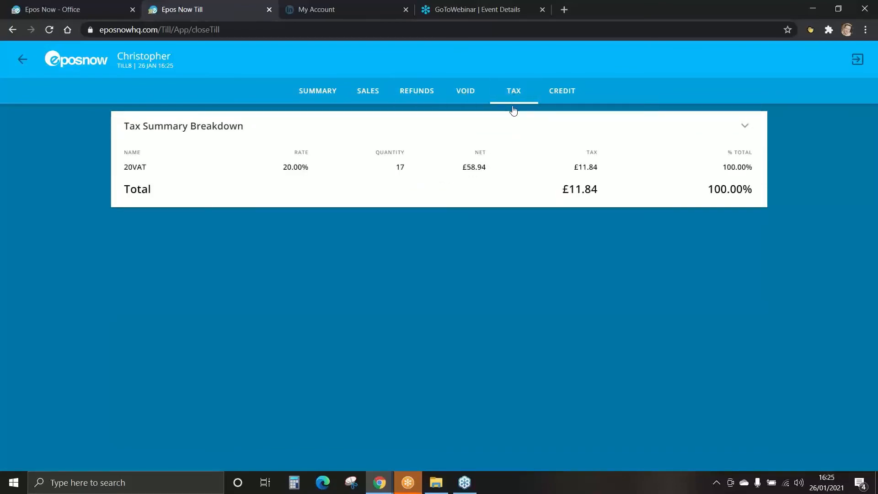
pyautogui.click(559, 97)
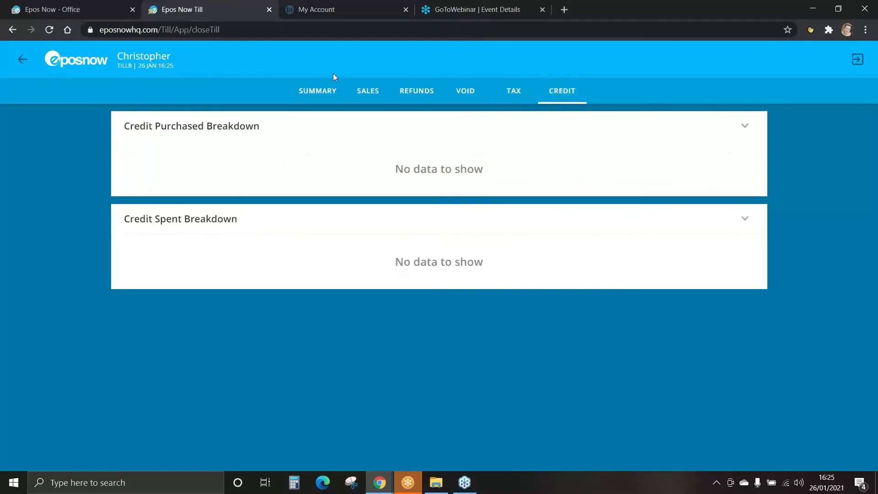
# Step: Return to the closing summary and review its Cash Up and Float sections
pyautogui.click(317, 94)
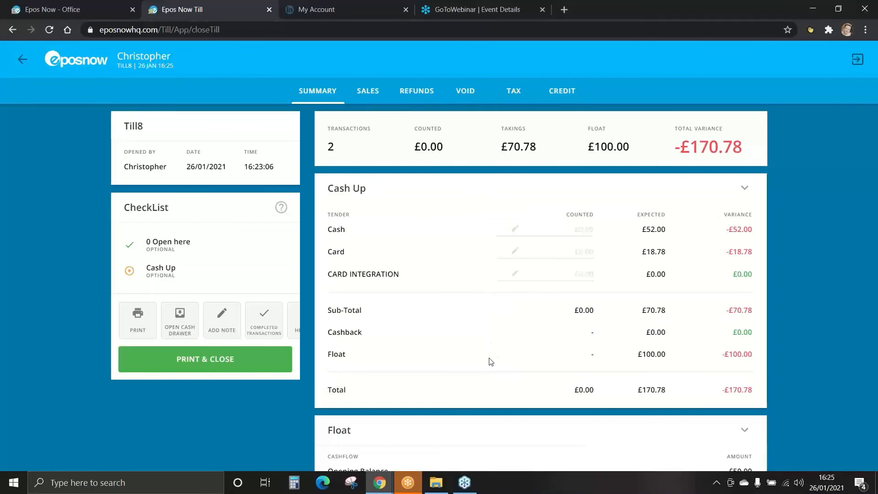
pyautogui.scroll(-1, 492, 348)
pyautogui.scroll(-3, 492, 328)
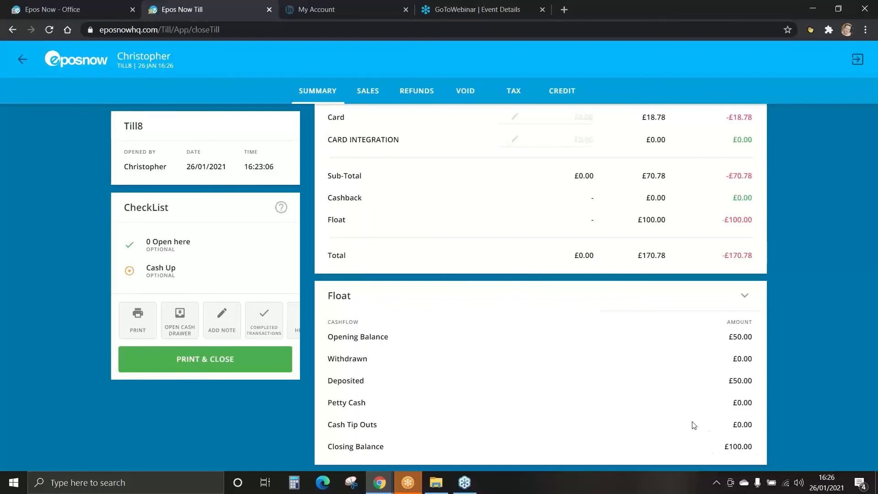
pyautogui.scroll(3, 524, 294)
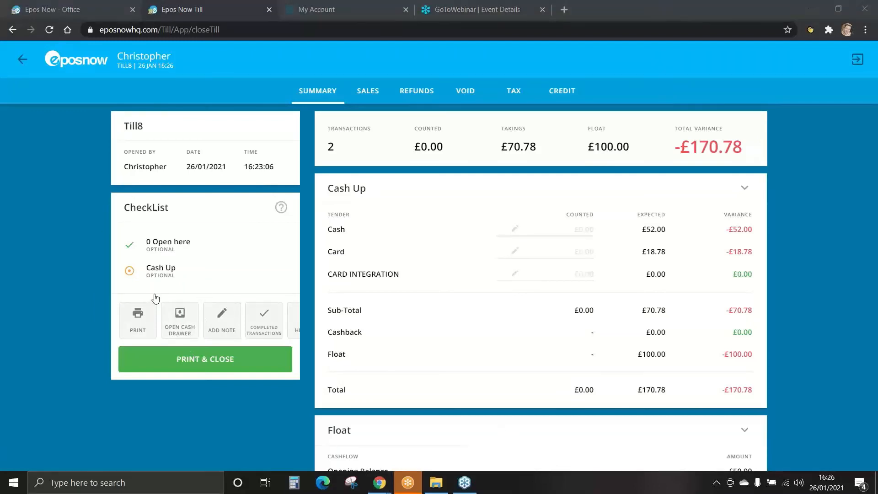
# Step: Open the cash drawer, check the float's closing balance and enter £152 as the counted cash
pyautogui.click(178, 324)
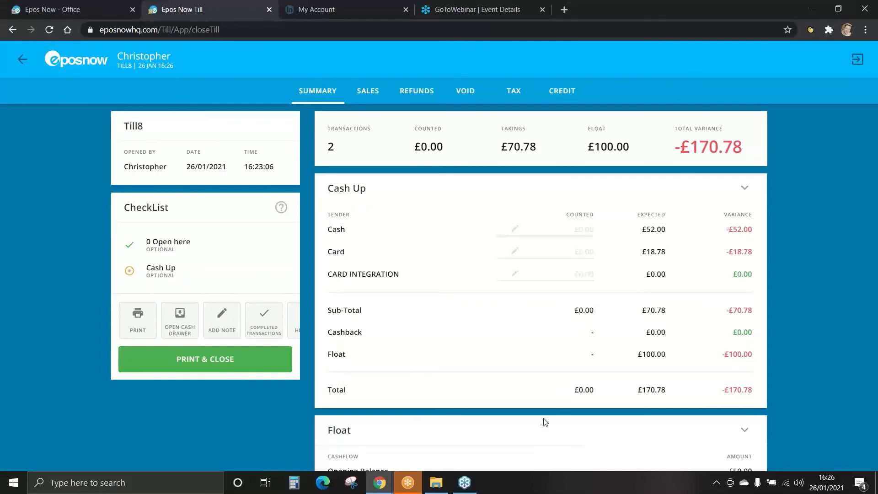
pyautogui.scroll(-3, 543, 419)
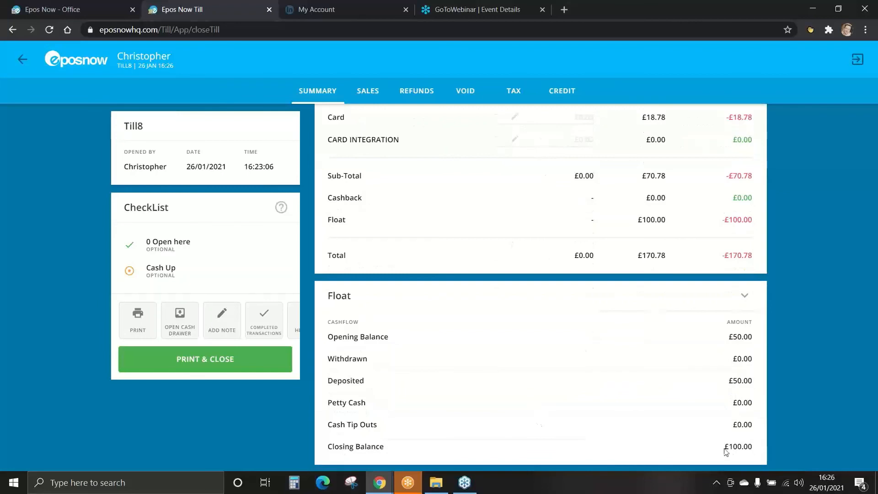
pyautogui.scroll(3, 508, 417)
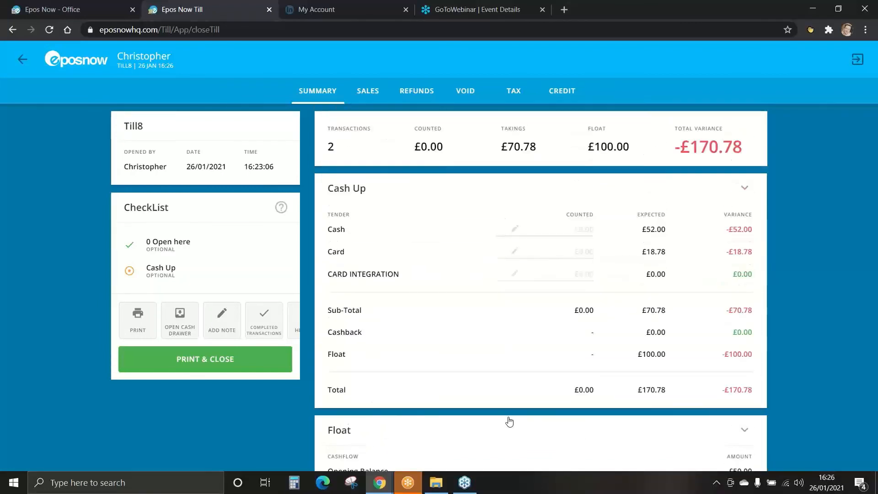
pyautogui.click(515, 227)
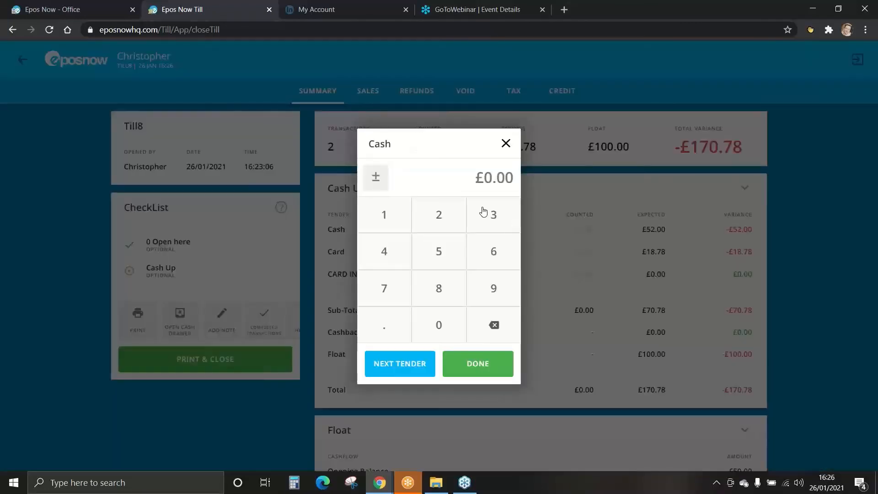
pyautogui.click(389, 218)
pyautogui.click(429, 247)
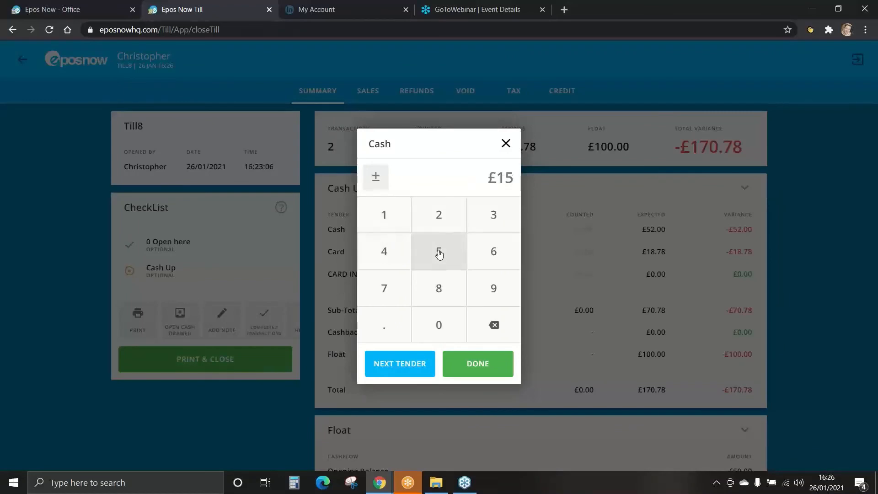
pyautogui.click(439, 220)
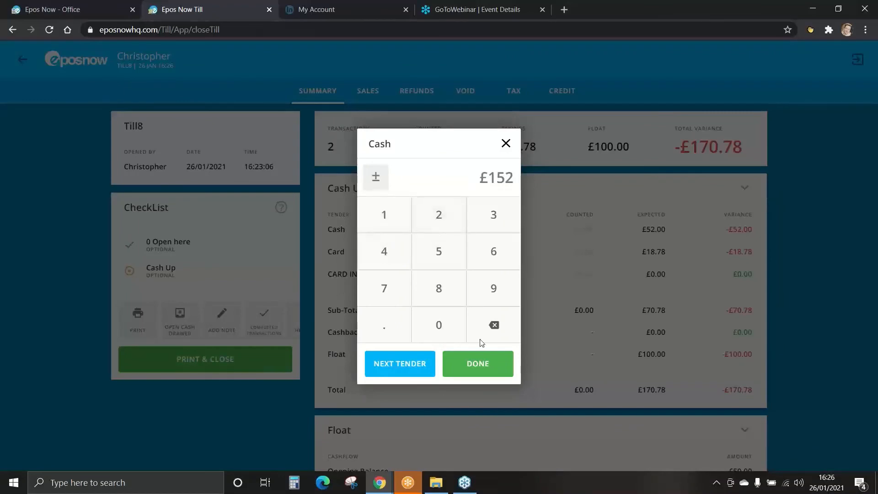
pyautogui.click(475, 365)
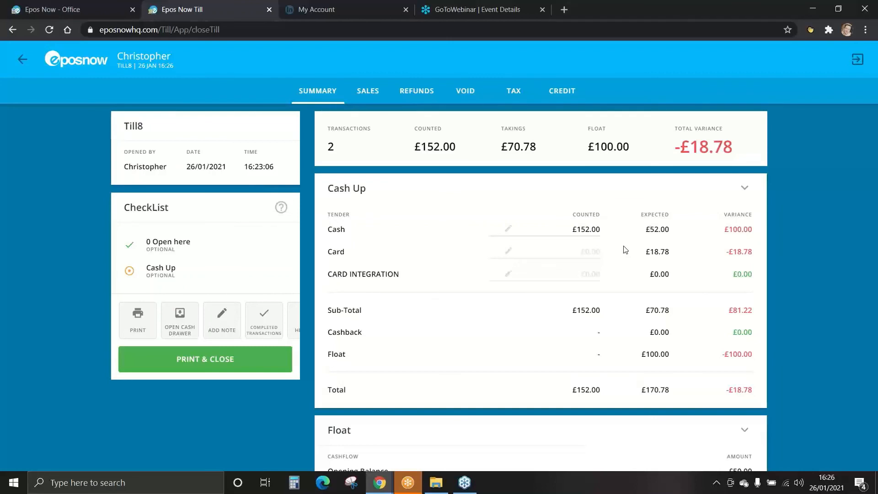
# Step: Enter £18.78 as the counted amount for the Card tender in the cash-up
pyautogui.click(504, 255)
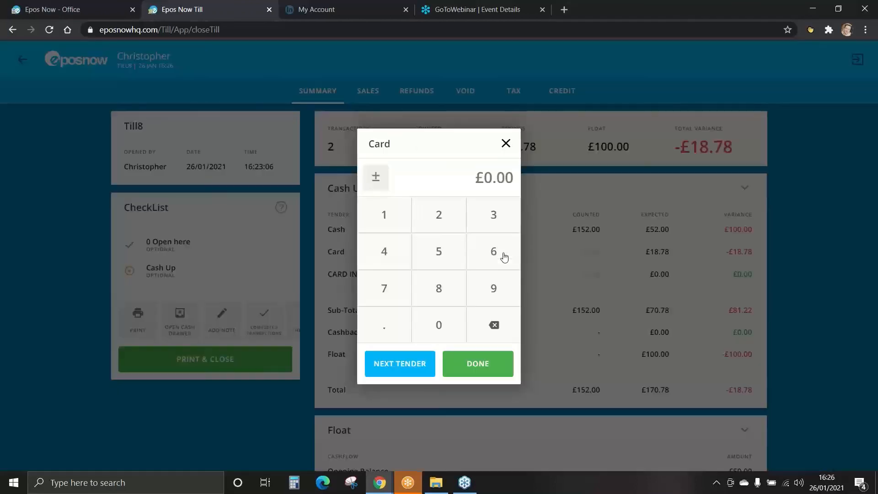
pyautogui.click(386, 208)
pyautogui.click(439, 288)
pyautogui.click(396, 326)
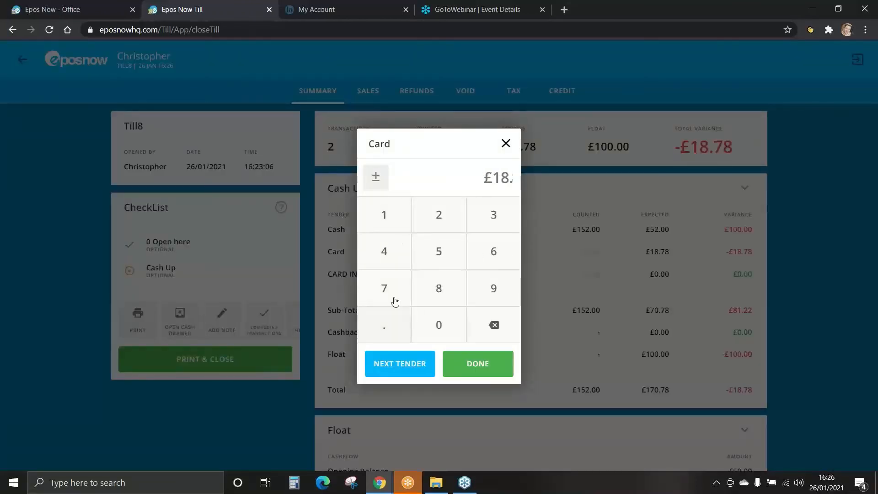
pyautogui.click(395, 298)
pyautogui.click(428, 294)
pyautogui.click(477, 365)
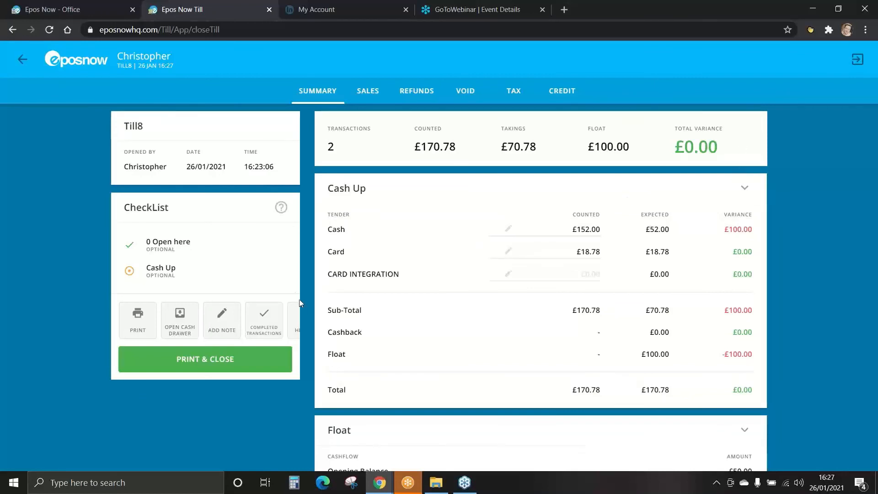
# Step: Add the note "balanced" to the till closing report and save it
pyautogui.click(228, 334)
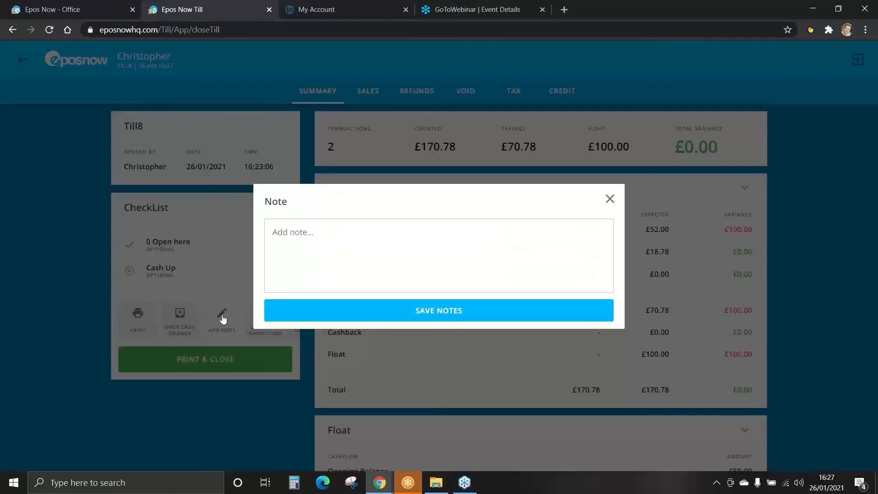
pyautogui.click(289, 238)
pyautogui.write('balanced')
pyautogui.click(445, 316)
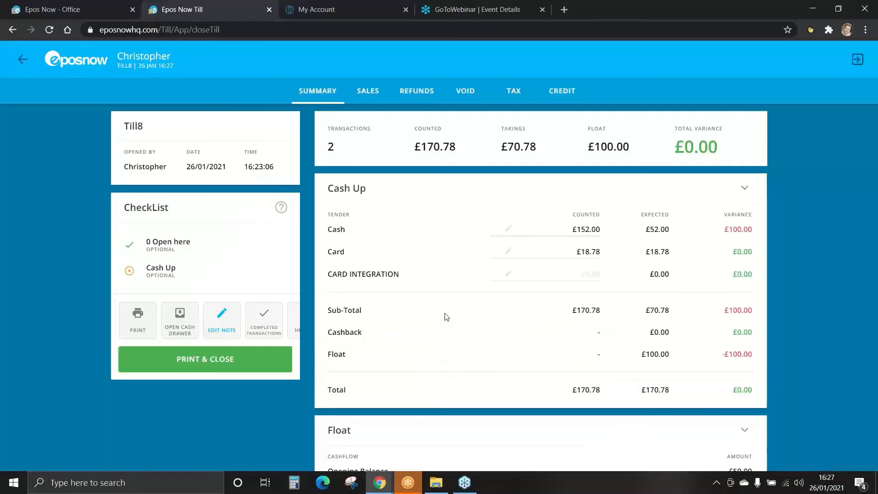
# Step: Generate the End of Day Report, cancel its printing, and confirm closing the till
pyautogui.click(206, 360)
pyautogui.press('Return')
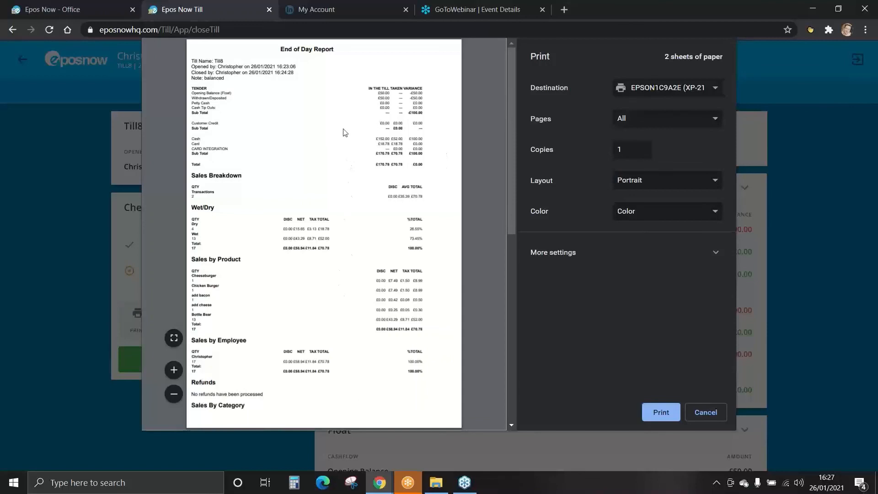
pyautogui.click(708, 413)
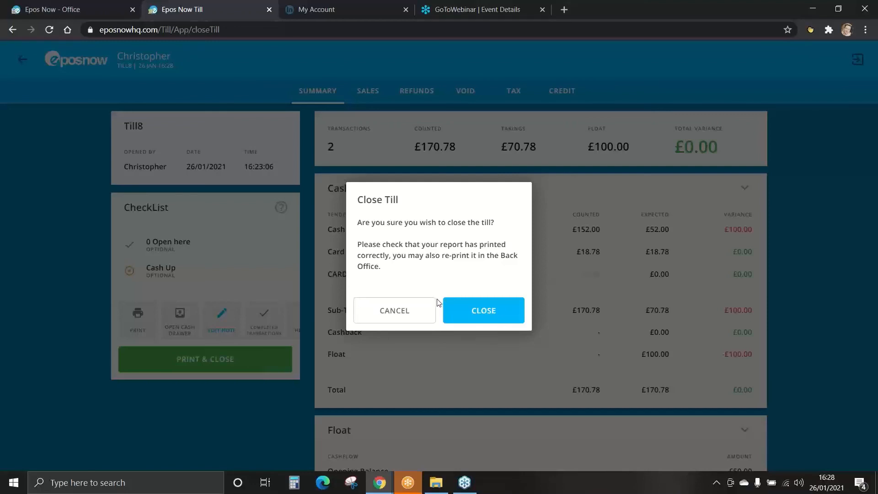
pyautogui.click(486, 311)
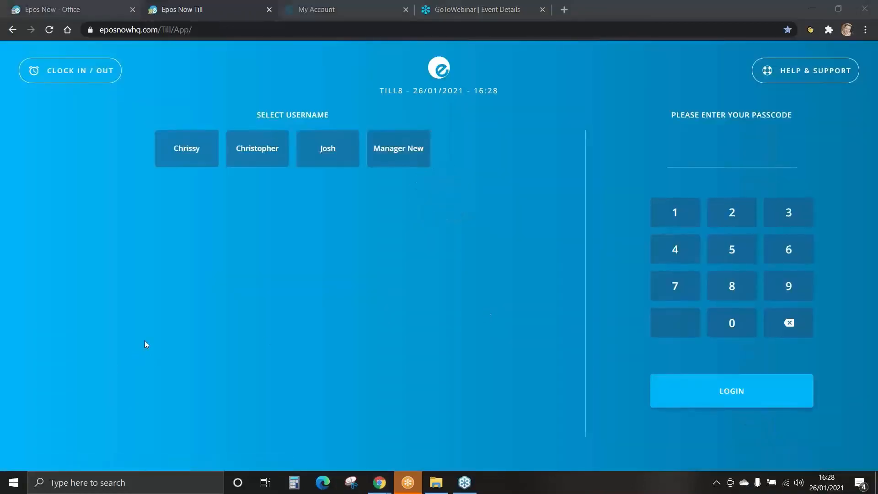